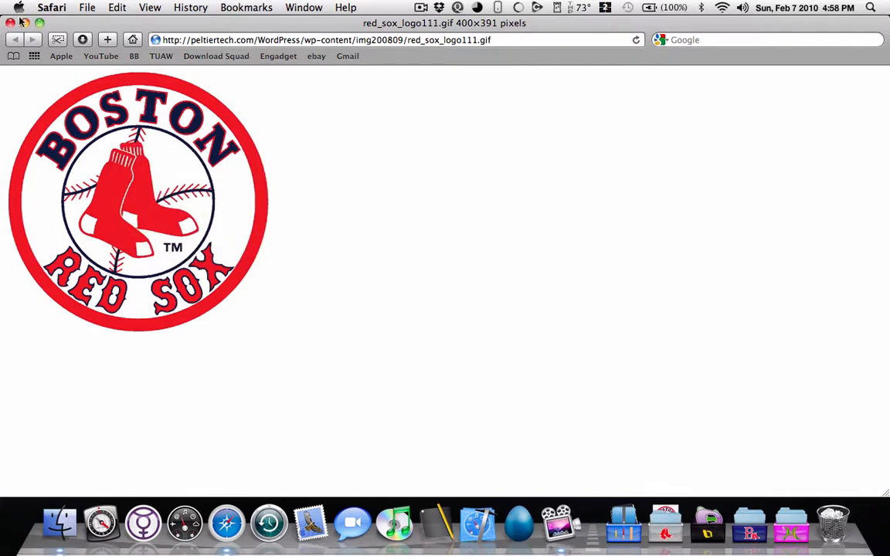
# Step: Quit Safari and move red_sox_logo111.gif from the Downloads folder to the desktop
pyautogui.click(54, 7)
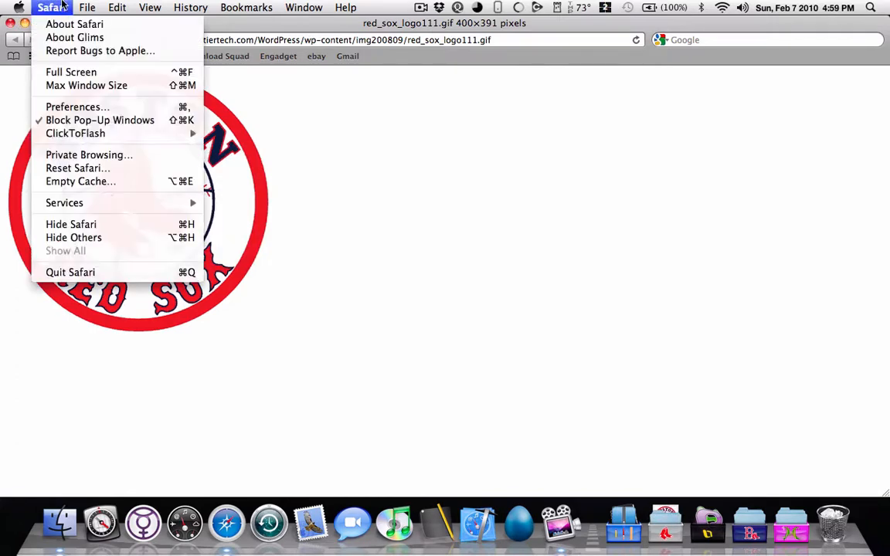
pyautogui.click(114, 272)
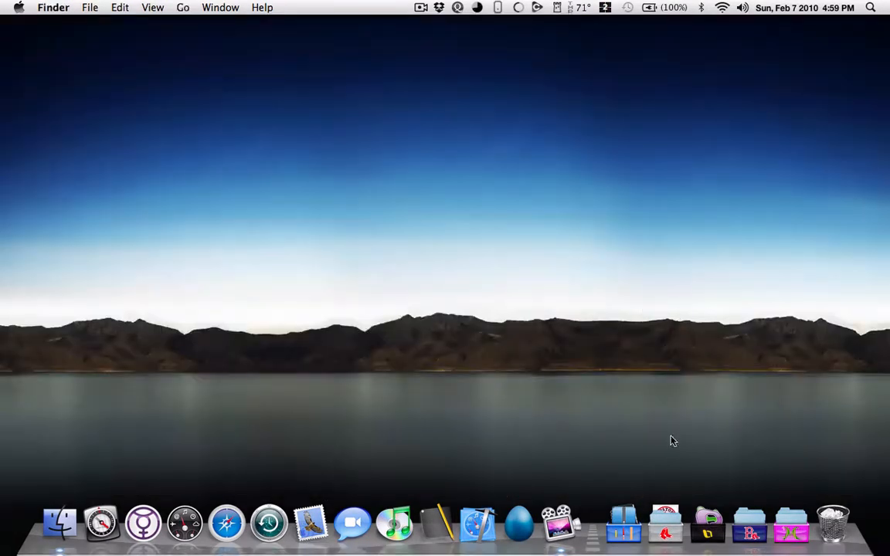
pyautogui.click(666, 517)
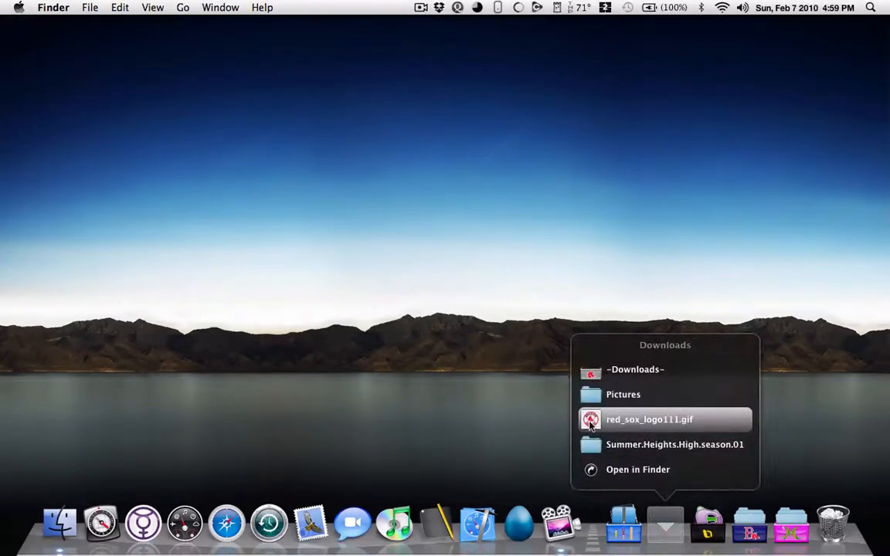
pyautogui.click(829, 50)
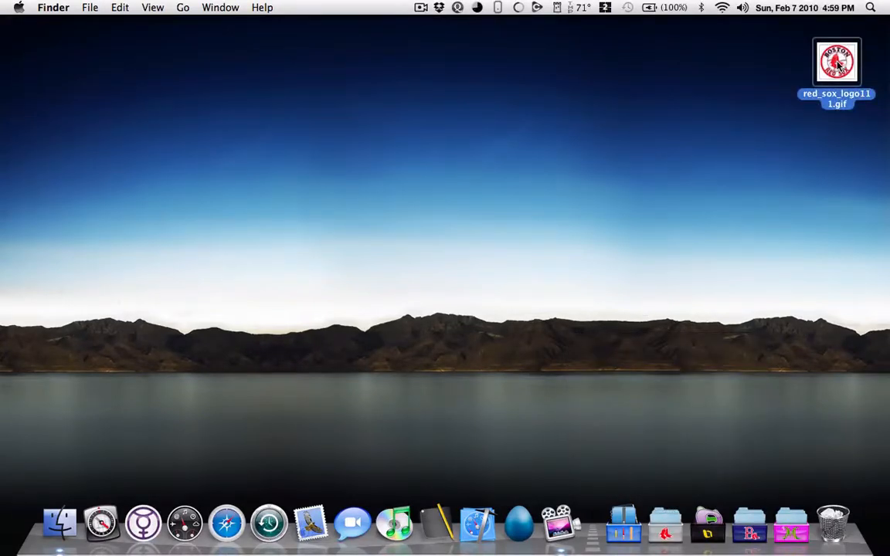
# Step: Open red_sox_logo111.gif in Preview and delete the white background outside the red ring using Instant Alpha
pyautogui.doubleClick(838, 66)
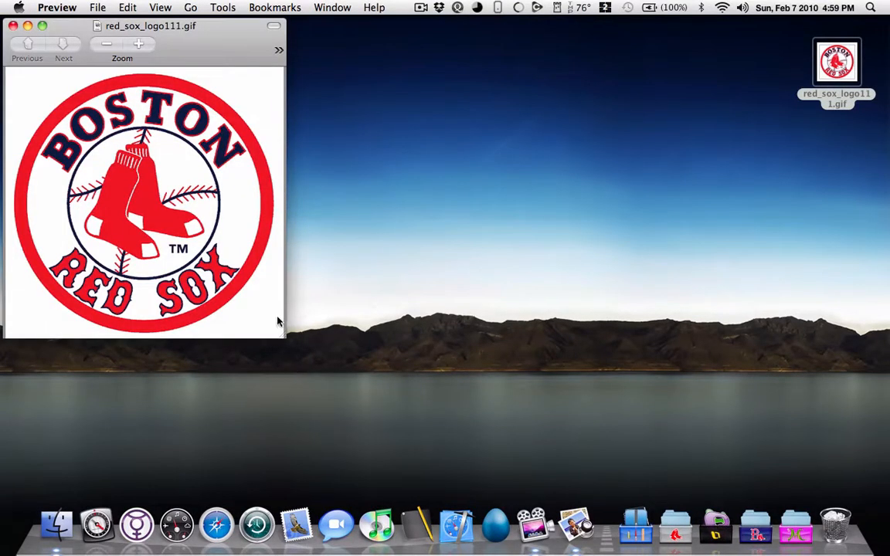
pyautogui.moveTo(284, 340); pyautogui.dragTo(778, 464)
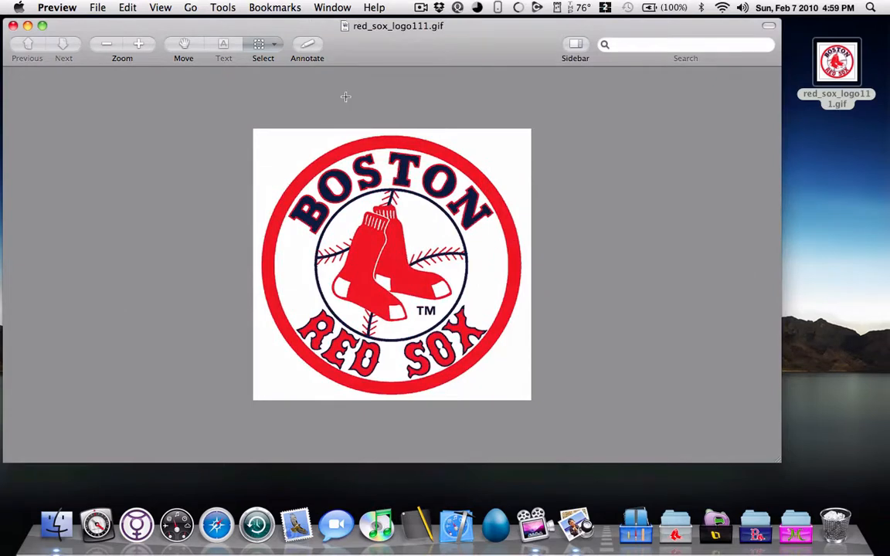
pyautogui.click(247, 43)
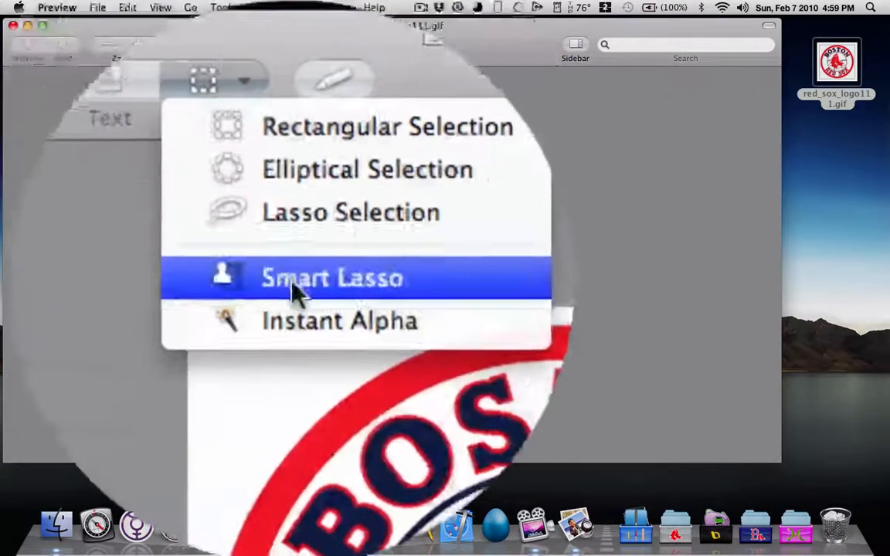
pyautogui.click(298, 321)
pyautogui.moveTo(519, 144); pyautogui.dragTo(501, 188)
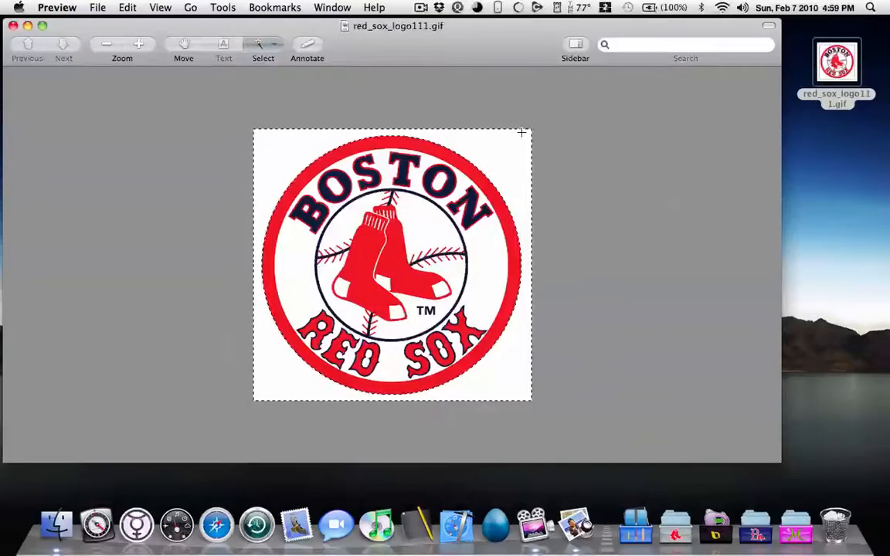
pyautogui.press('Delete')
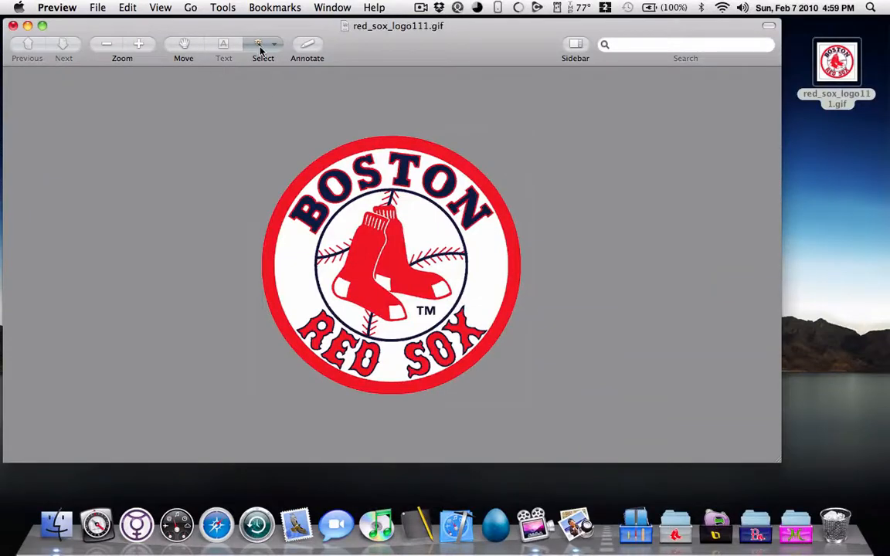
# Step: Save a copy of the image to the desktop as REDSOXLOGO in PNG format with Alpha enabled
pyautogui.click(128, 7)
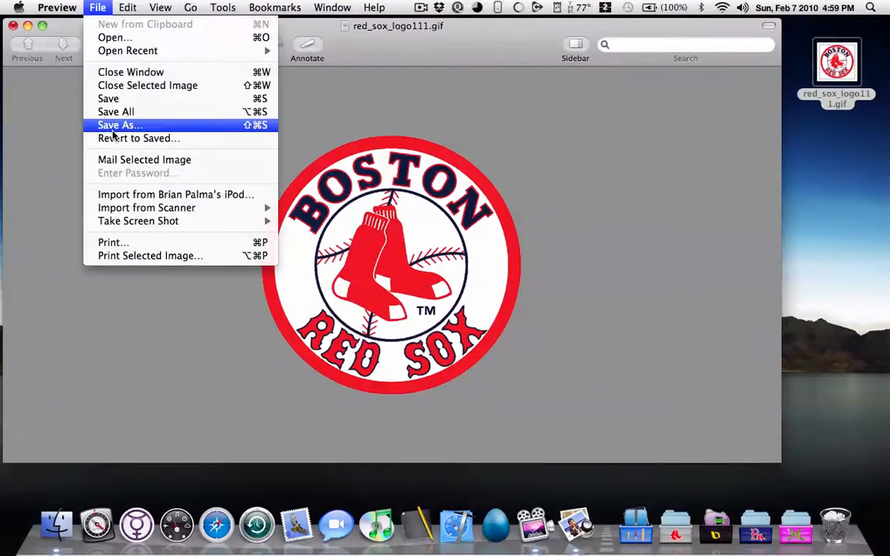
pyautogui.click(112, 128)
pyautogui.write('RE')
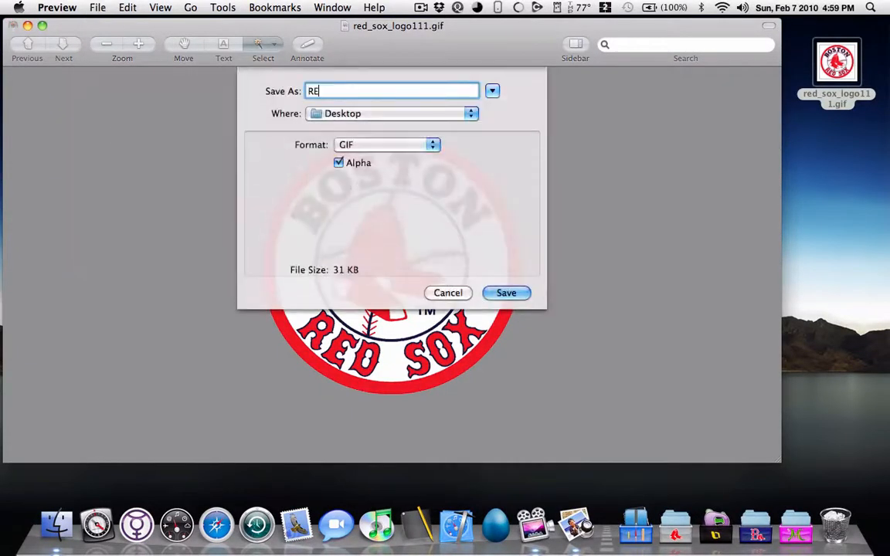
pyautogui.write('DSOXLOGO')
pyautogui.click(334, 146)
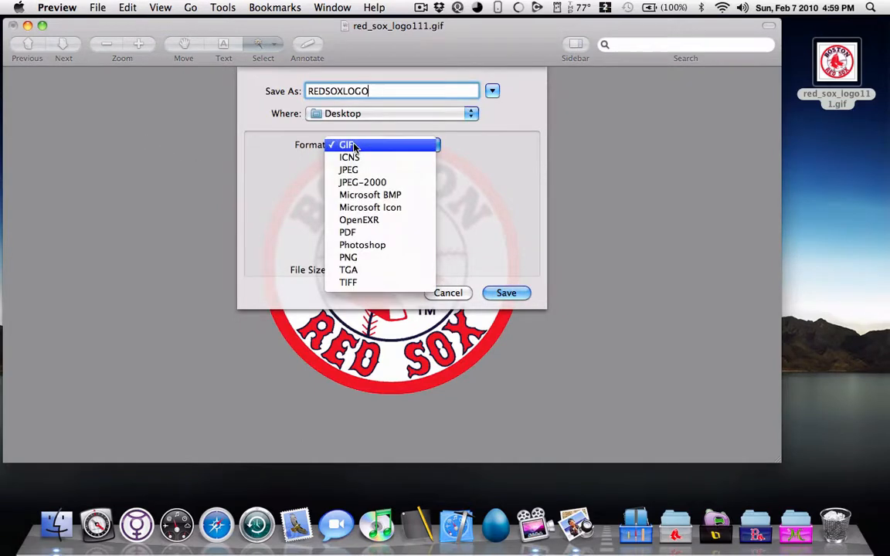
pyautogui.click(380, 260)
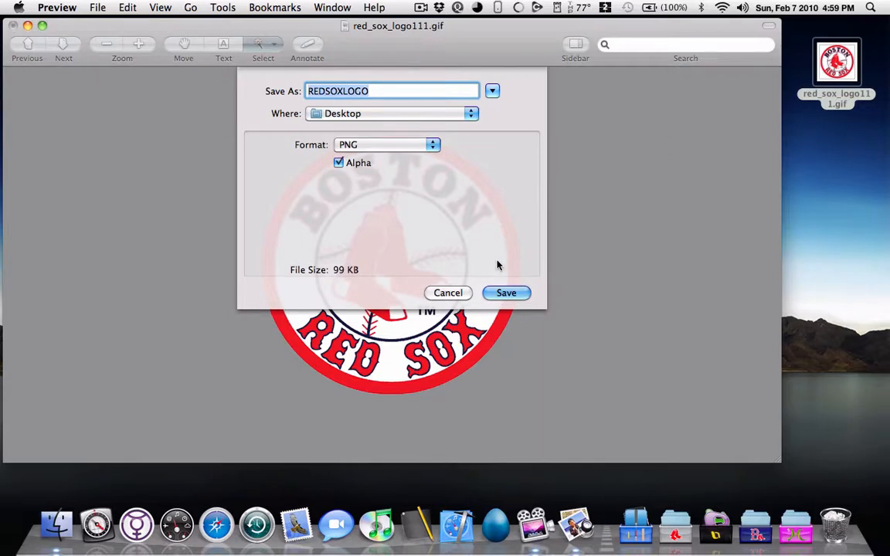
pyautogui.click(504, 293)
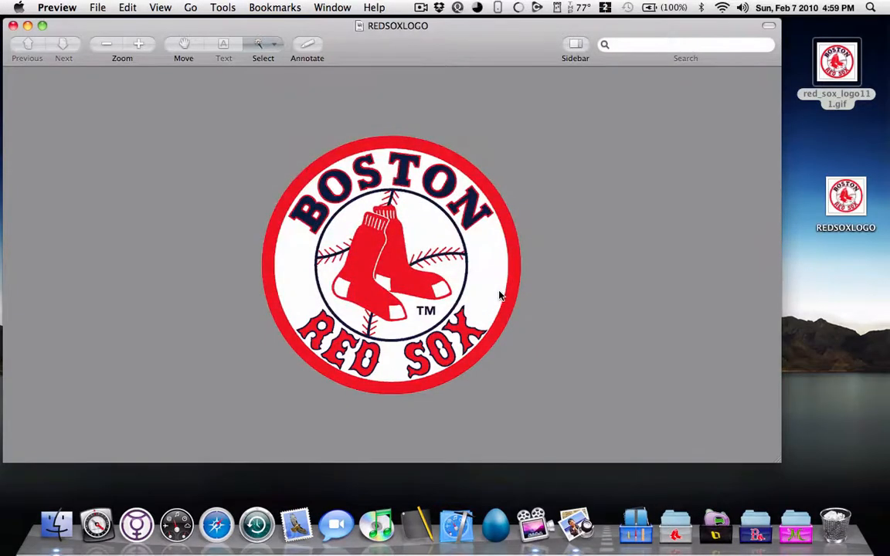
# Step: Preview the original GIF and the REDSOXLOGO file with Quick Look to compare their backgrounds
pyautogui.click(834, 68)
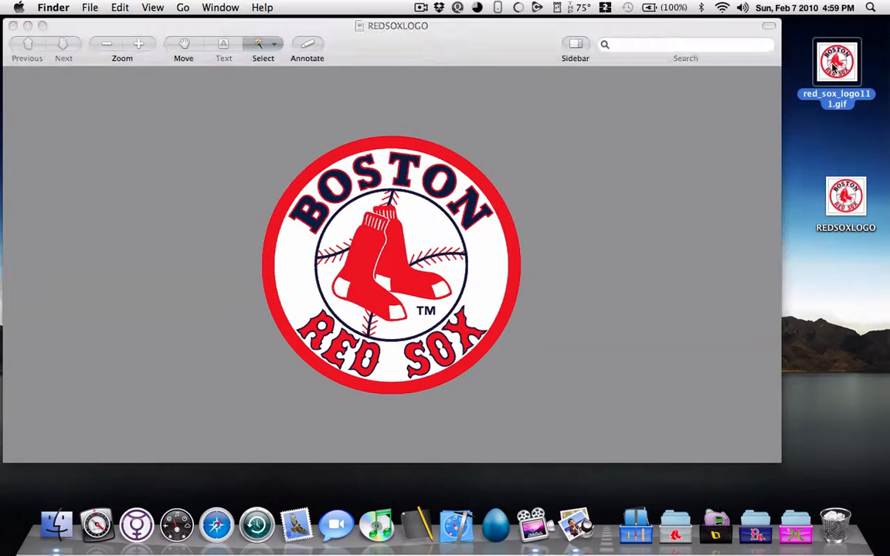
pyautogui.press('space')
pyautogui.click(852, 206)
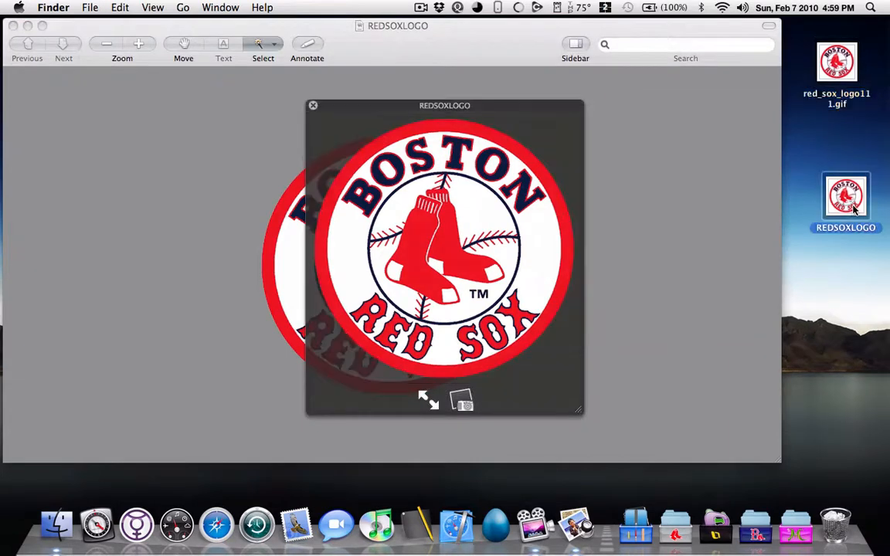
pyautogui.press('space')
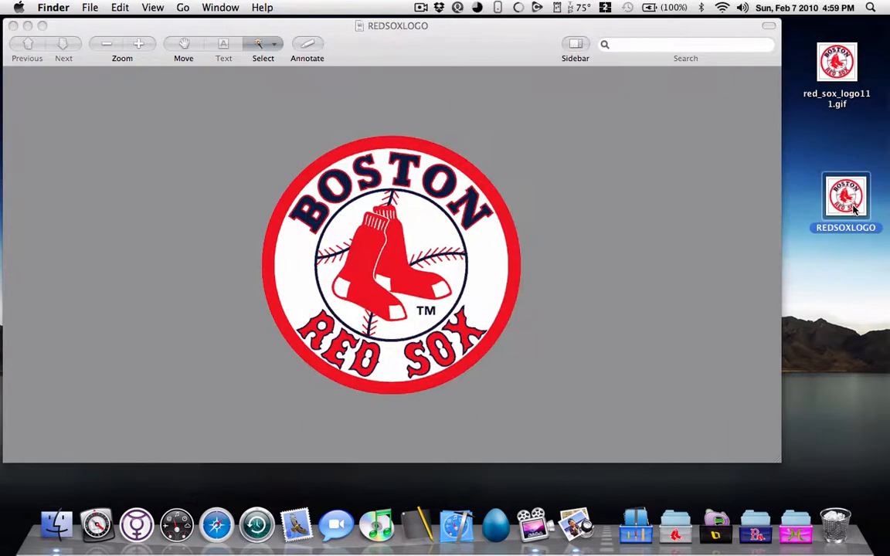
# Step: Copy the whole logo using a rectangular selection around it and close the image
pyautogui.click(272, 44)
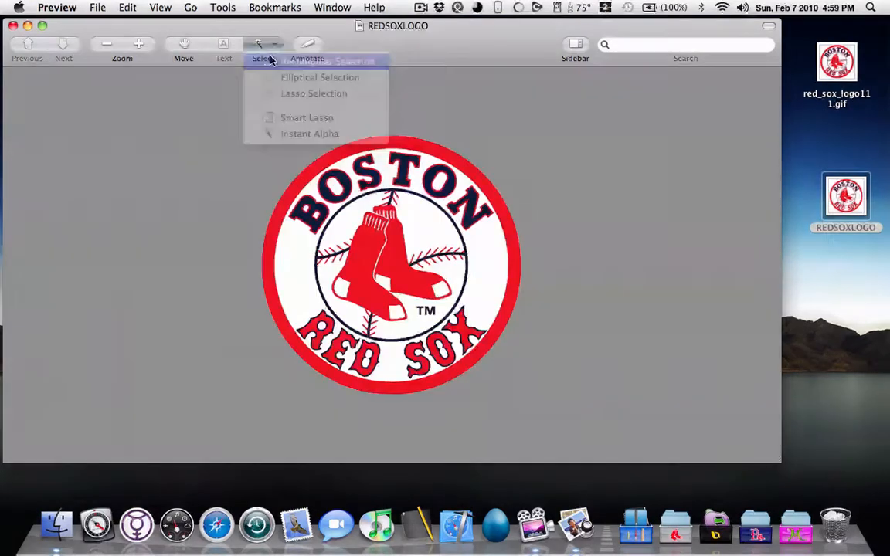
pyautogui.click(260, 59)
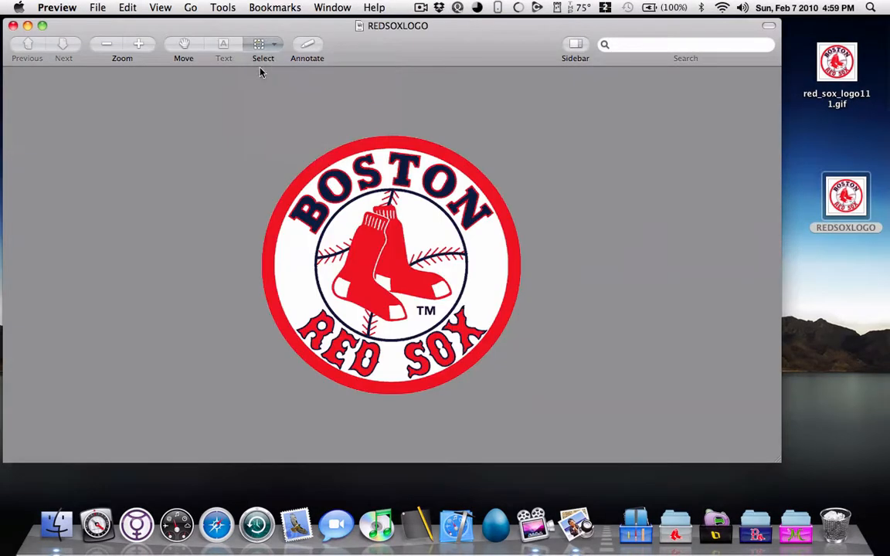
pyautogui.moveTo(253, 129); pyautogui.dragTo(587, 429)
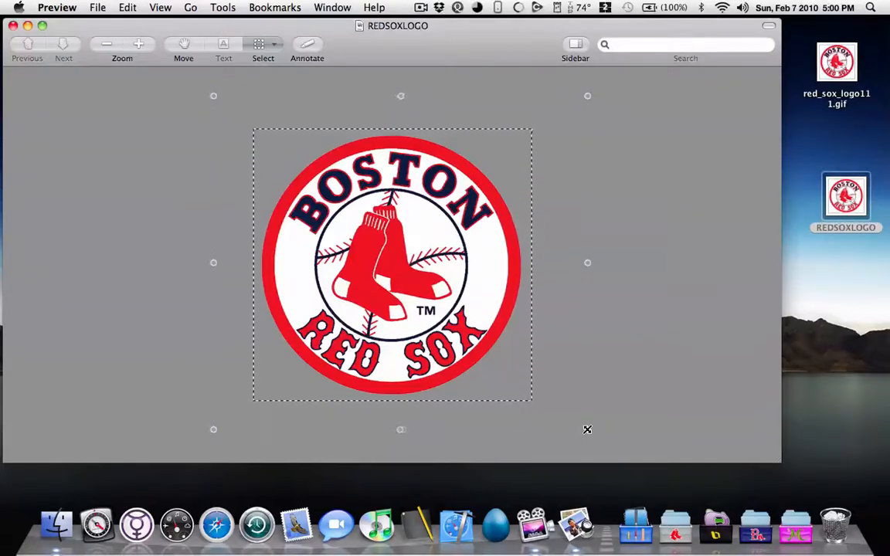
pyautogui.click(13, 26)
# Step: Open the info window for Safari in the Applications folder
pyautogui.click(56, 525)
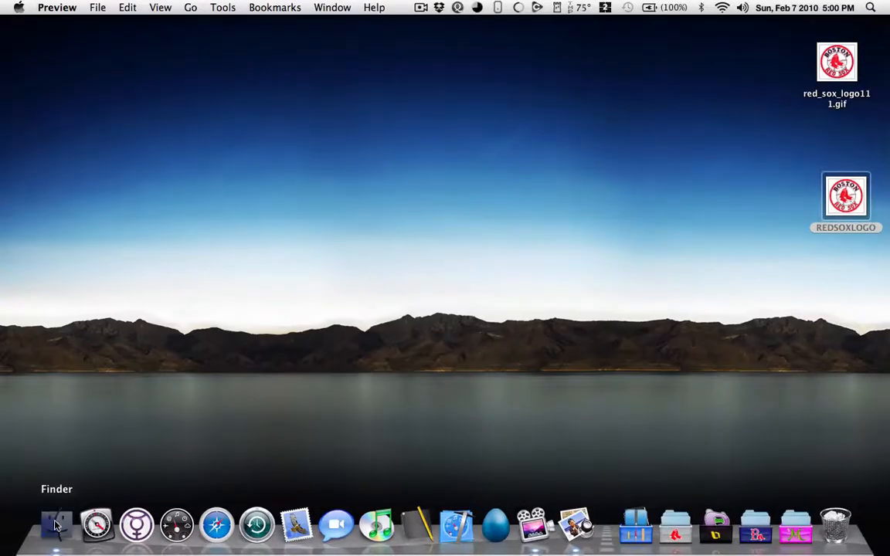
pyautogui.click(69, 162)
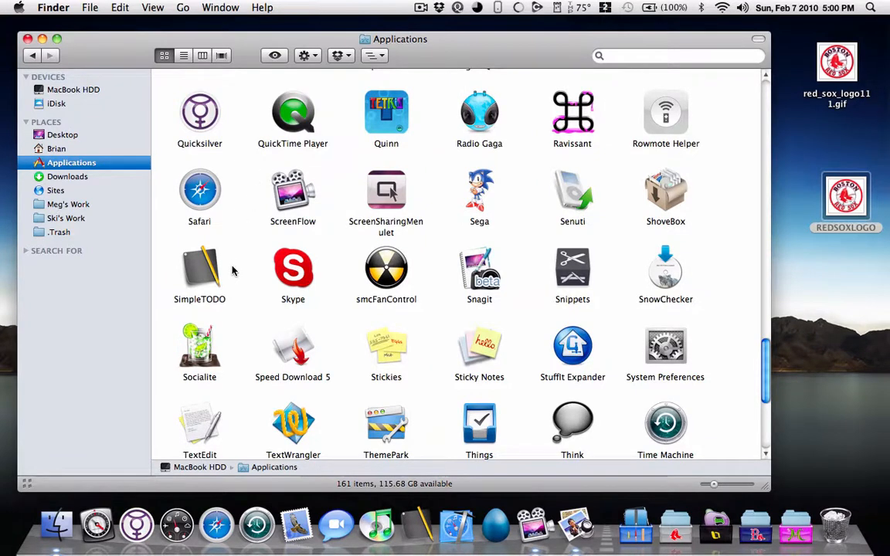
pyautogui.click(212, 203)
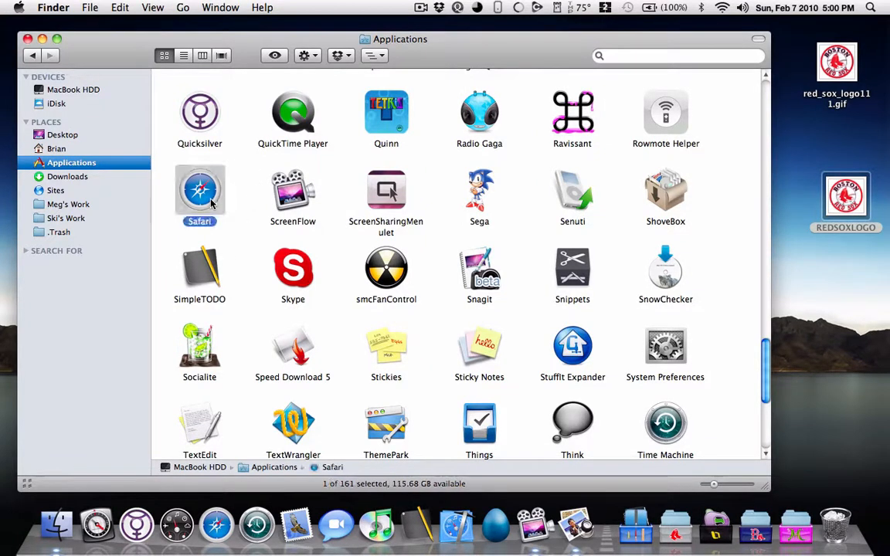
pyautogui.press('super+i')
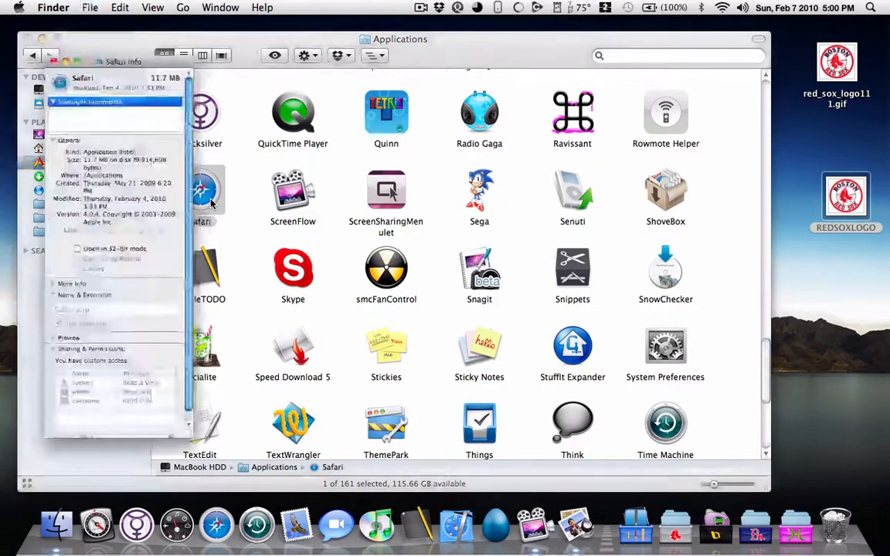
# Step: Unlock Safari's permissions with the account password and set the privilege for everyone to Read & Write
pyautogui.scroll(-1, 140, 279)
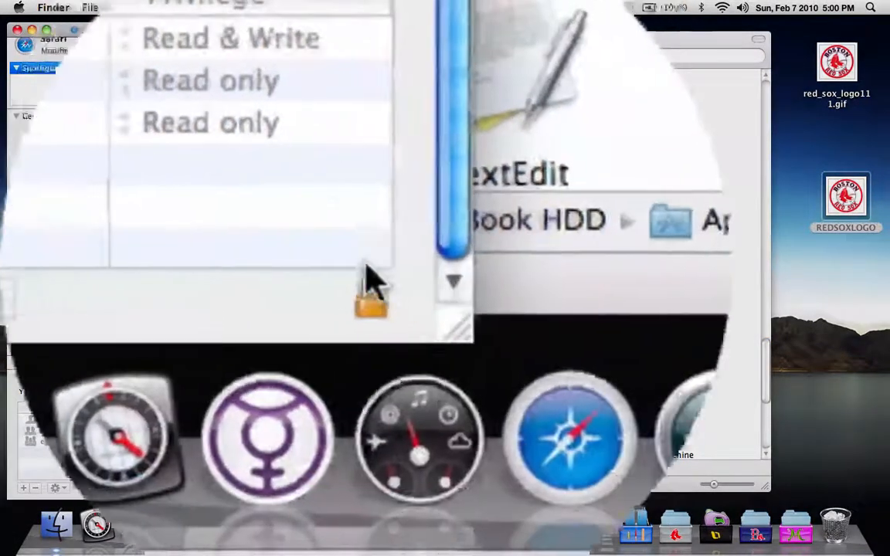
pyautogui.click(366, 300)
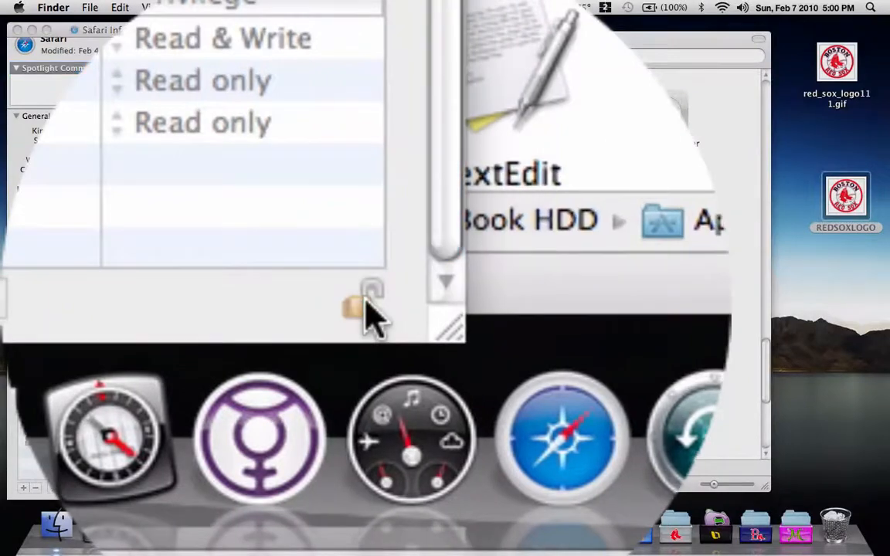
pyautogui.write('••••••••')
pyautogui.press('Return')
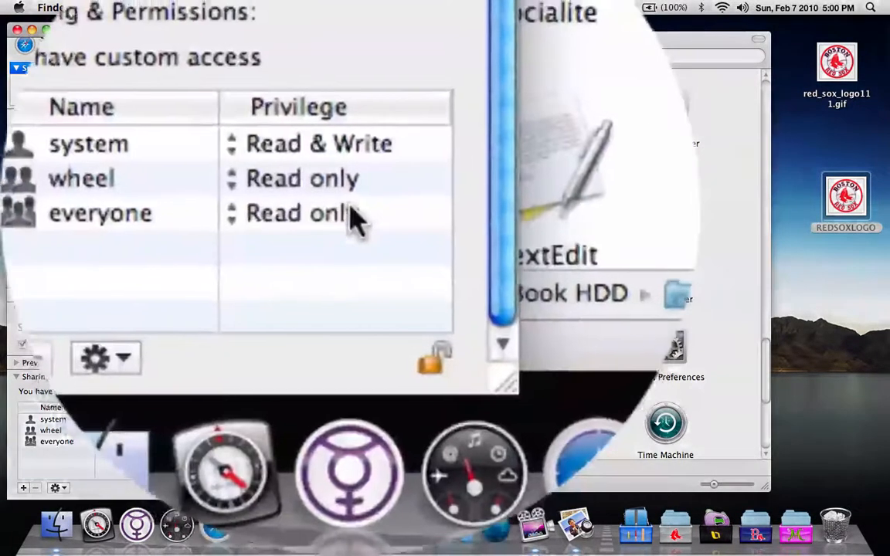
pyautogui.click(136, 442)
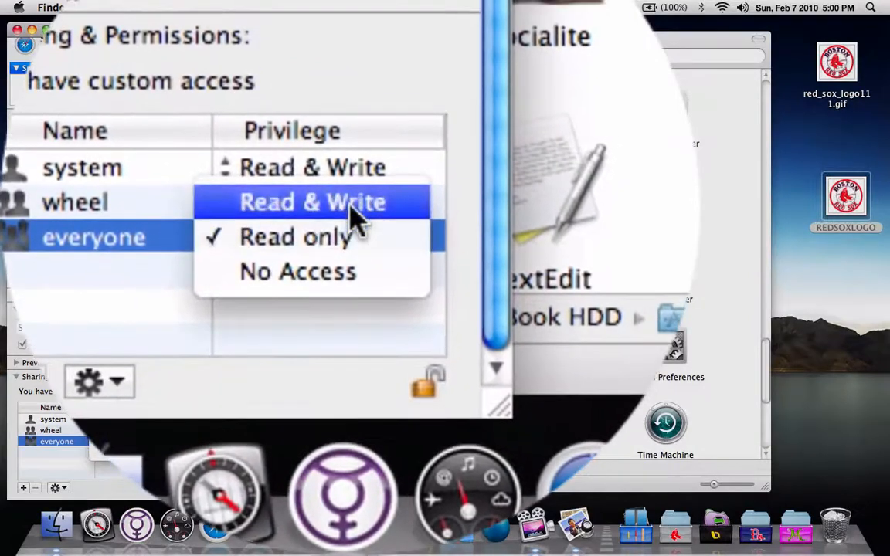
pyautogui.click(355, 210)
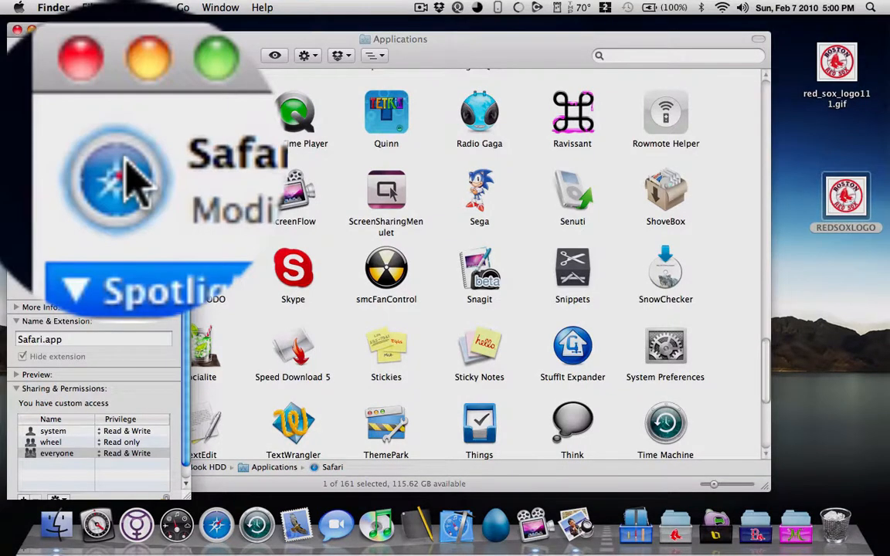
# Step: Paste the copied logo as Safari's icon, close its info, and replace the Safari shortcut in the Dock
pyautogui.press('super+v')
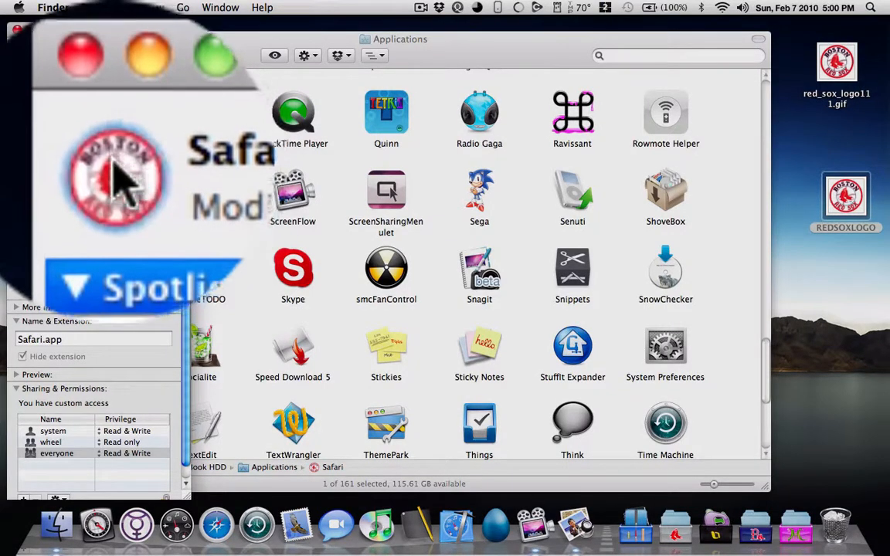
pyautogui.click(80, 140)
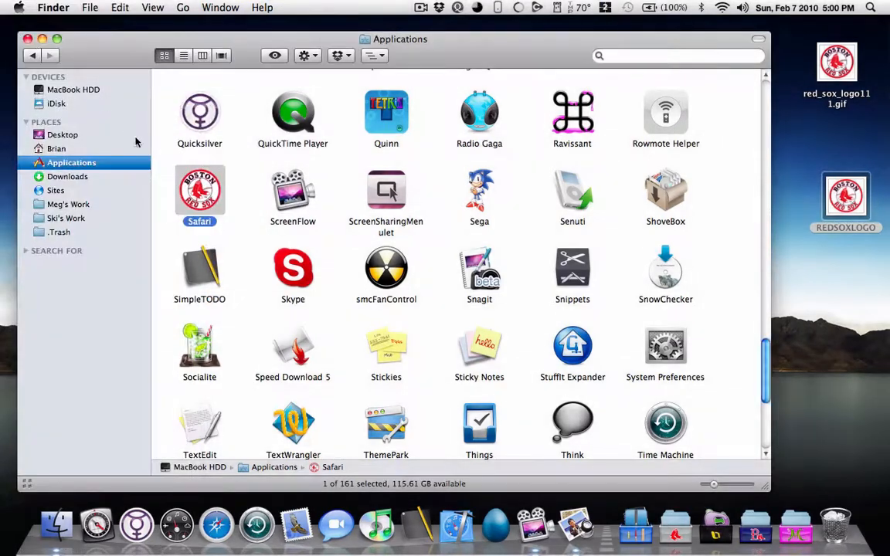
pyautogui.moveTo(200, 523); pyautogui.dragTo(193, 379)
pyautogui.moveTo(204, 239); pyautogui.dragTo(227, 548)
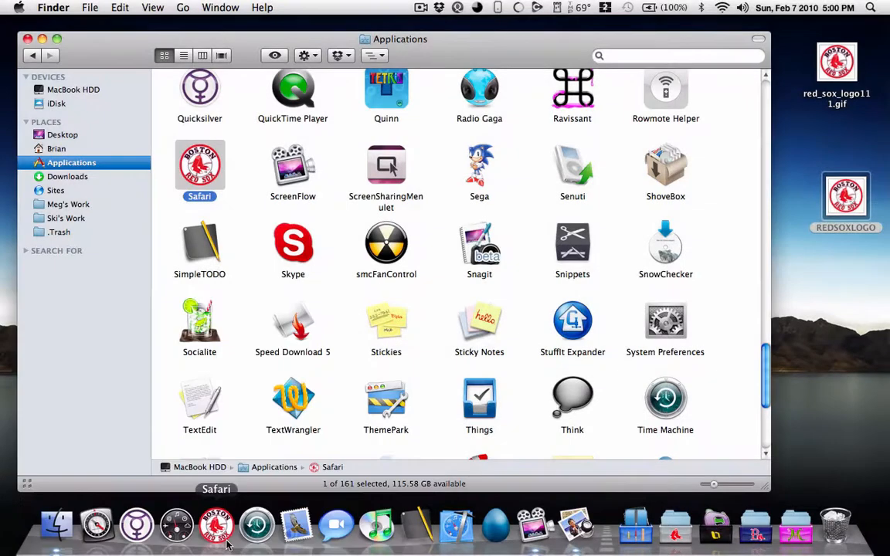
# Step: Remove Safari from the Dock and restore its original icon through its info window
pyautogui.moveTo(227, 545); pyautogui.dragTo(200, 432)
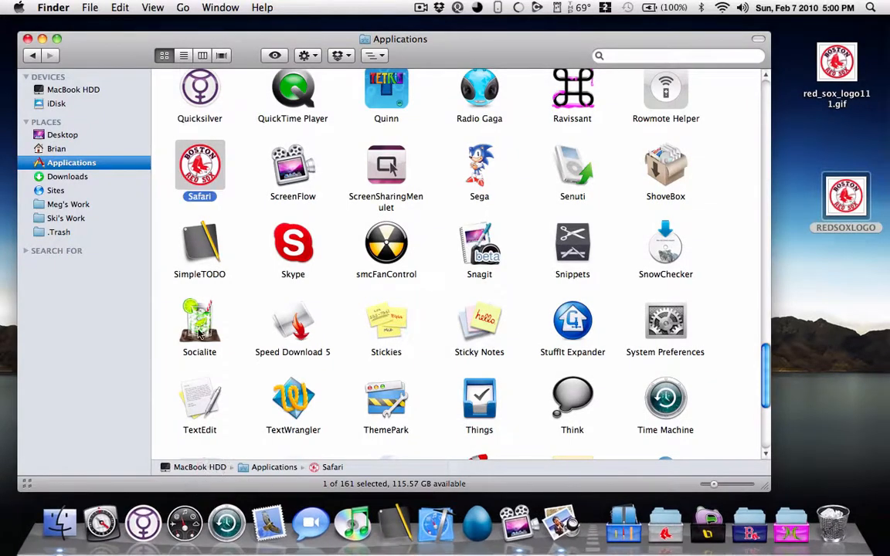
pyautogui.press('super+i')
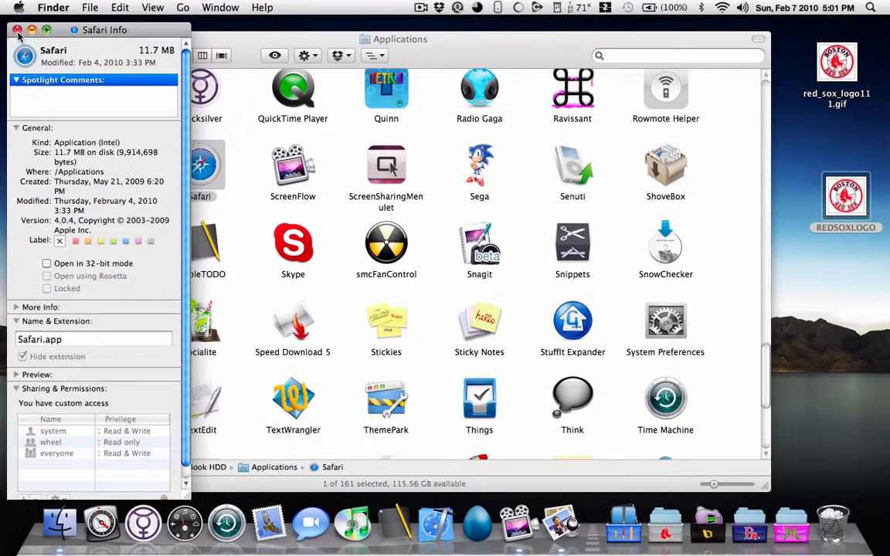
pyautogui.click(17, 30)
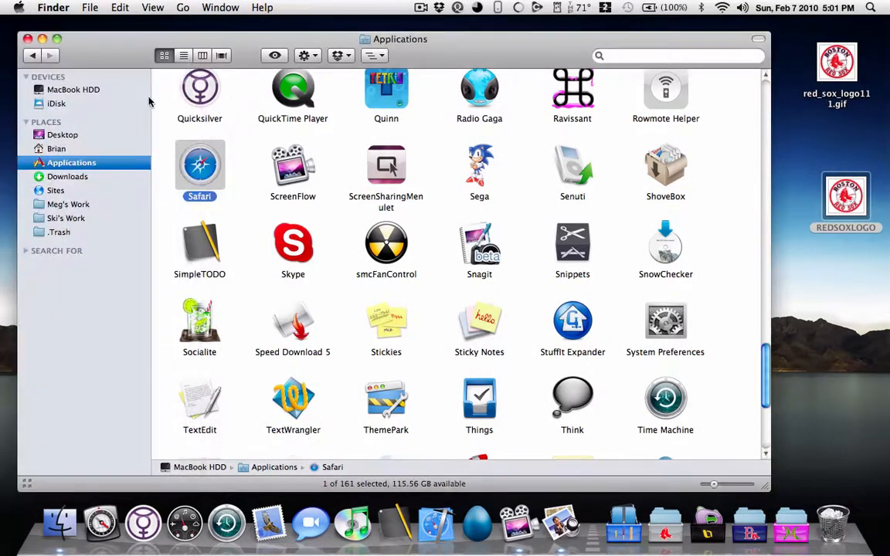
# Step: Add Safari from the Applications folder back to the Dock and close the Applications window
pyautogui.click(234, 155)
pyautogui.moveTo(209, 167); pyautogui.dragTo(205, 540)
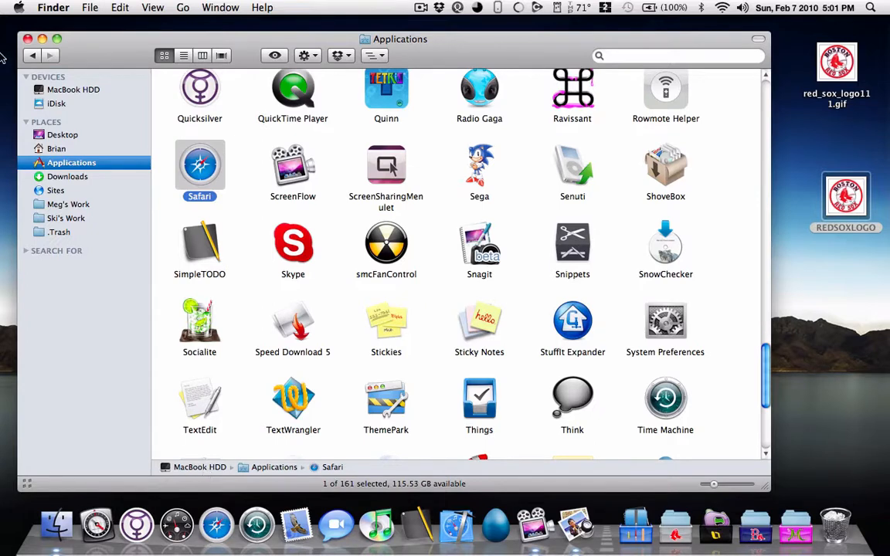
pyautogui.click(27, 39)
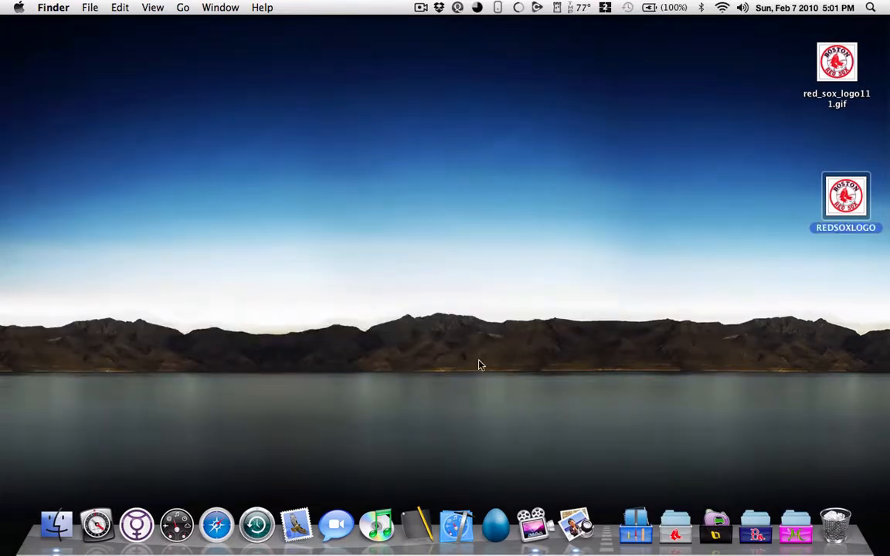
# Step: Launch Img2icns and load the REDSOXLOGO image from the desktop into it
pyautogui.hotkey('ctrl', 'space')
pyautogui.write('im')
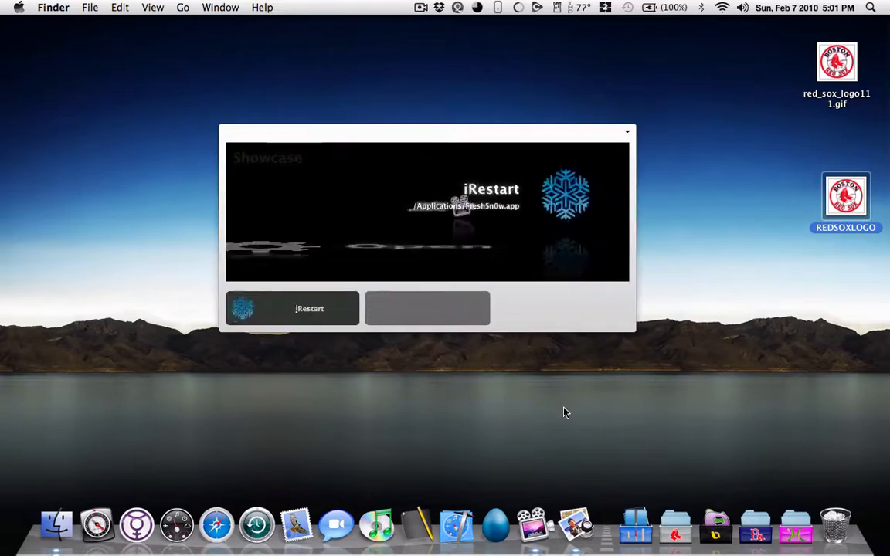
pyautogui.press('Return')
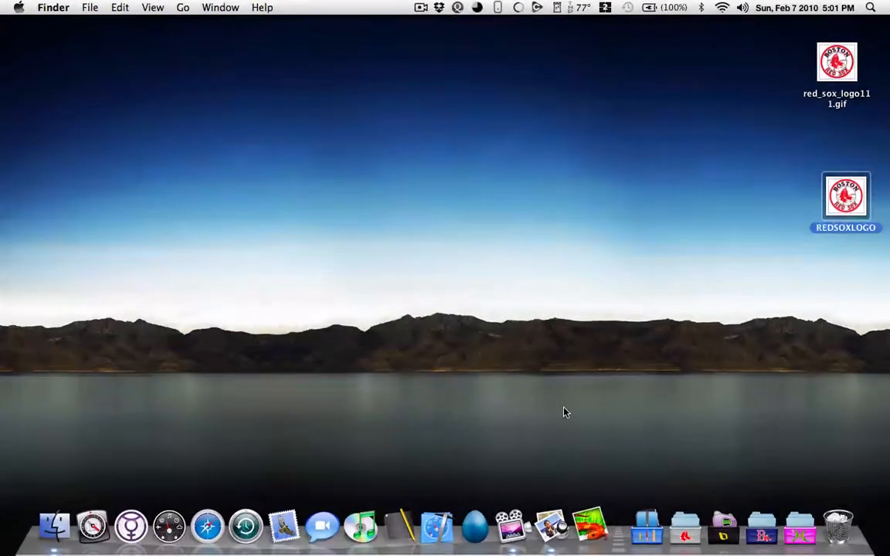
pyautogui.click(850, 174)
pyautogui.press('space')
pyautogui.press('space')
pyautogui.moveTo(849, 174); pyautogui.dragTo(435, 175)
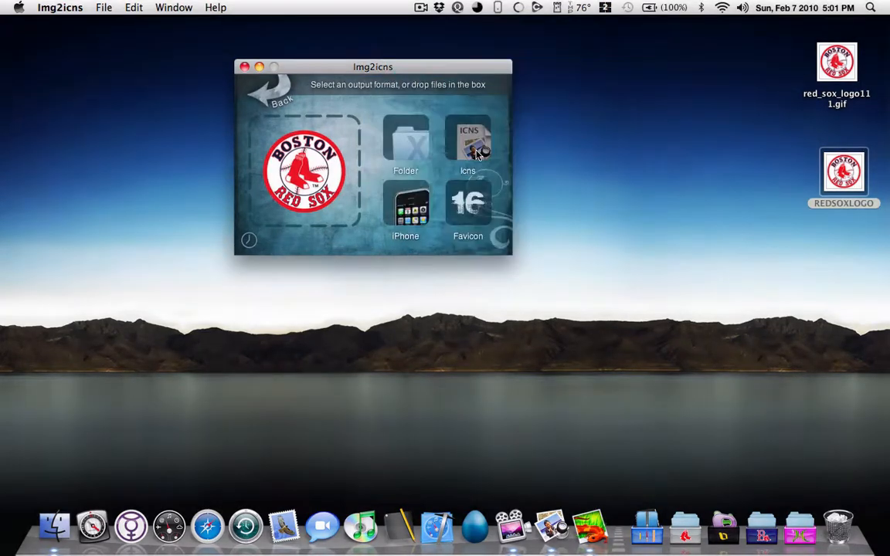
# Step: Convert the logo to Icns format, saving it to the Desktop, and close the Img2icns window
pyautogui.click(471, 143)
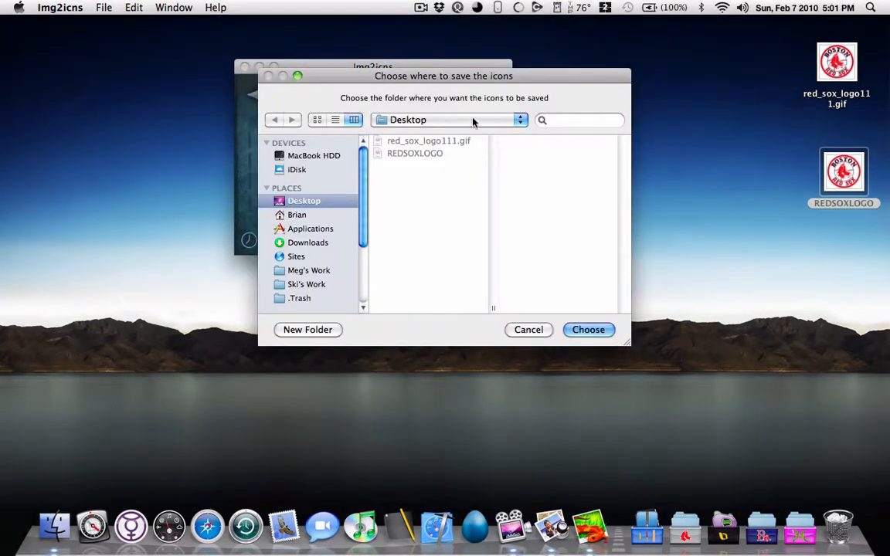
pyautogui.click(578, 333)
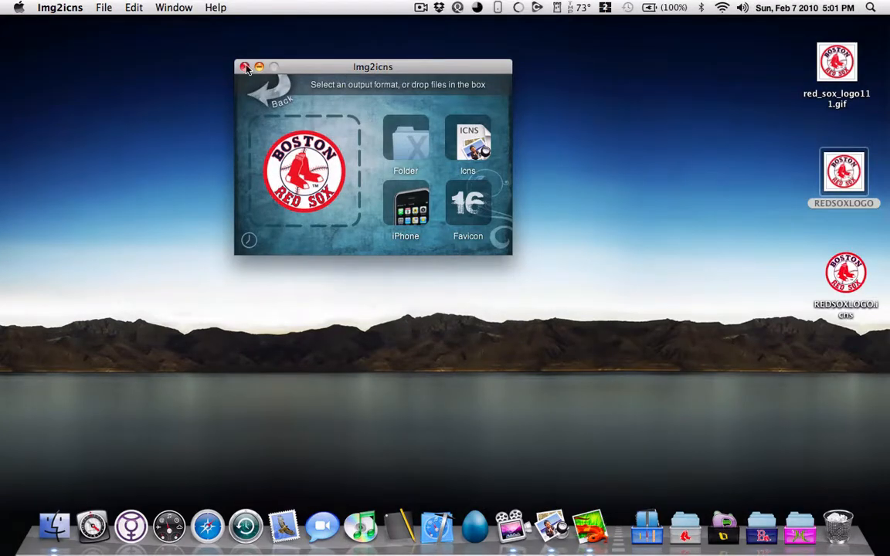
pyautogui.click(245, 68)
# Step: Show the package contents of Safari in the Applications folder and open its Contents folder
pyautogui.click(54, 524)
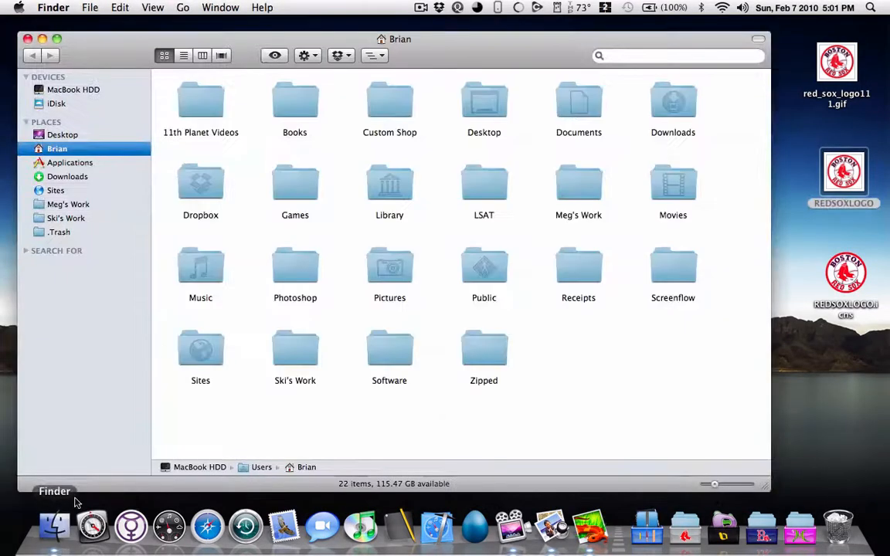
pyautogui.moveTo(475, 65); pyautogui.dragTo(465, 55)
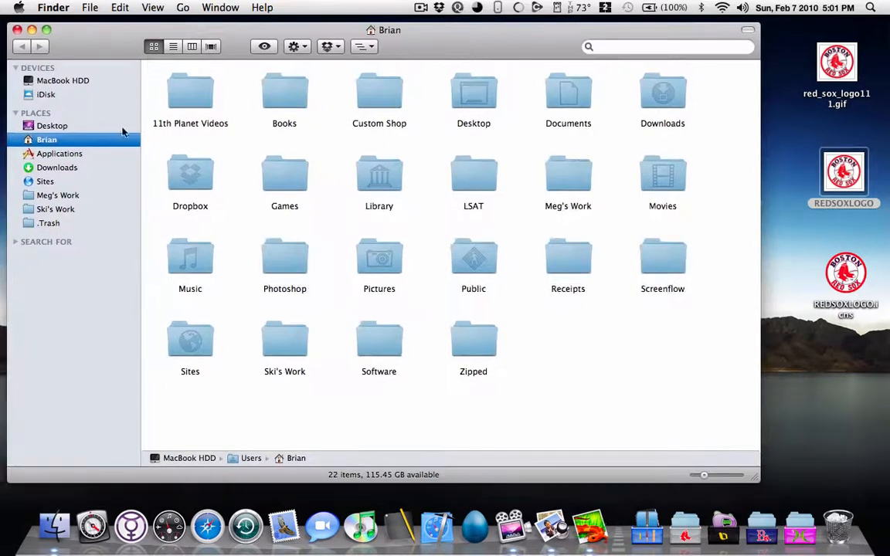
pyautogui.click(85, 157)
pyautogui.click(195, 161)
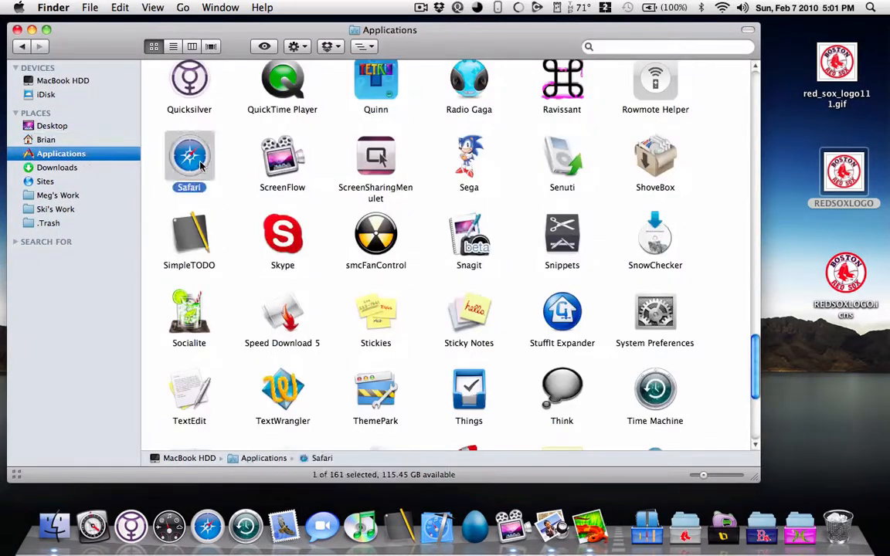
pyautogui.rightClick(200, 162)
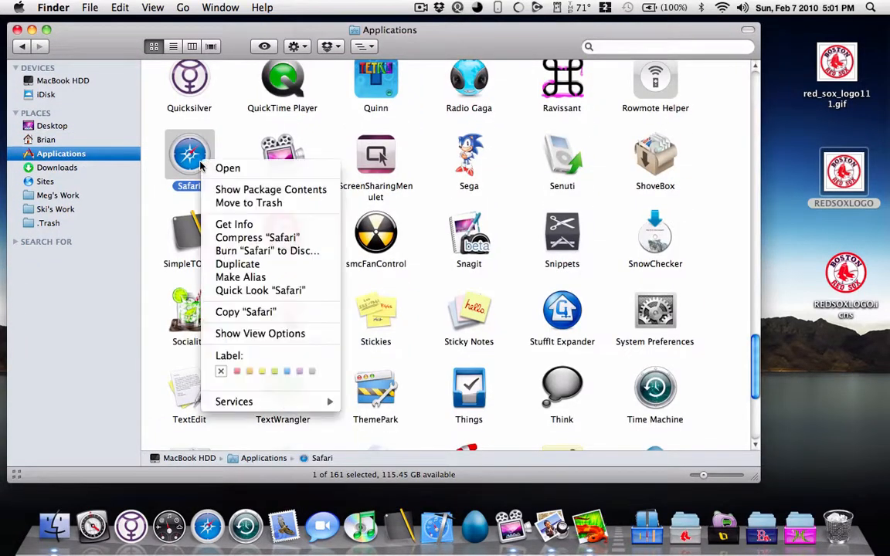
pyautogui.click(226, 190)
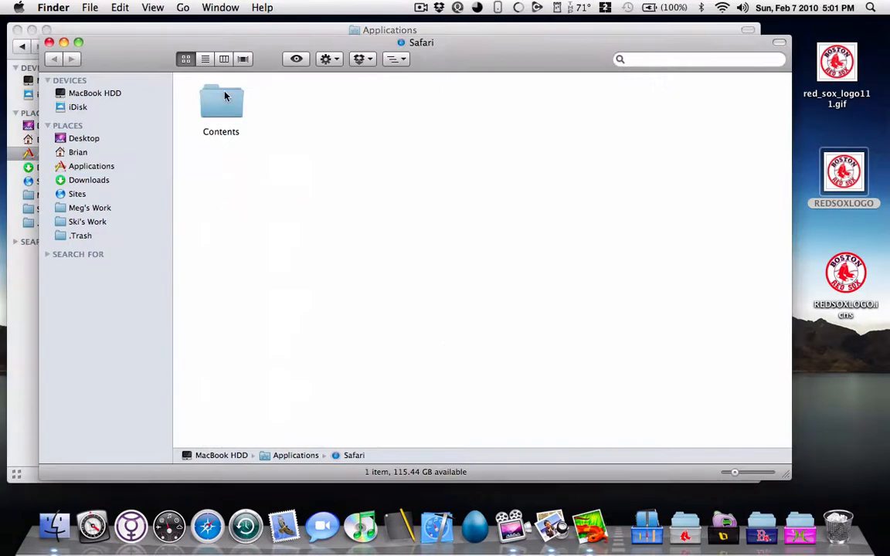
pyautogui.doubleClick(224, 96)
# Step: Unlock the Resources folder's permissions with the account password and set the privilege for everyone to Read & Write
pyautogui.click(681, 106)
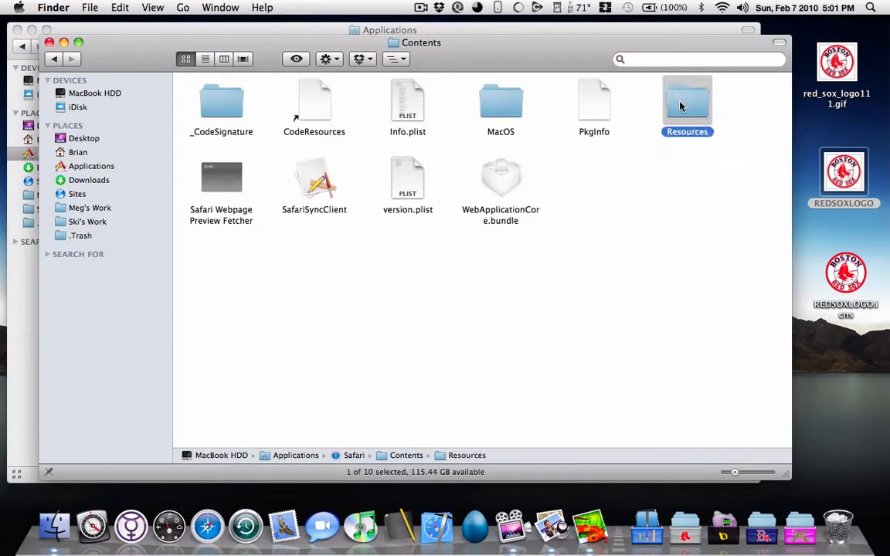
pyautogui.rightClick(681, 106)
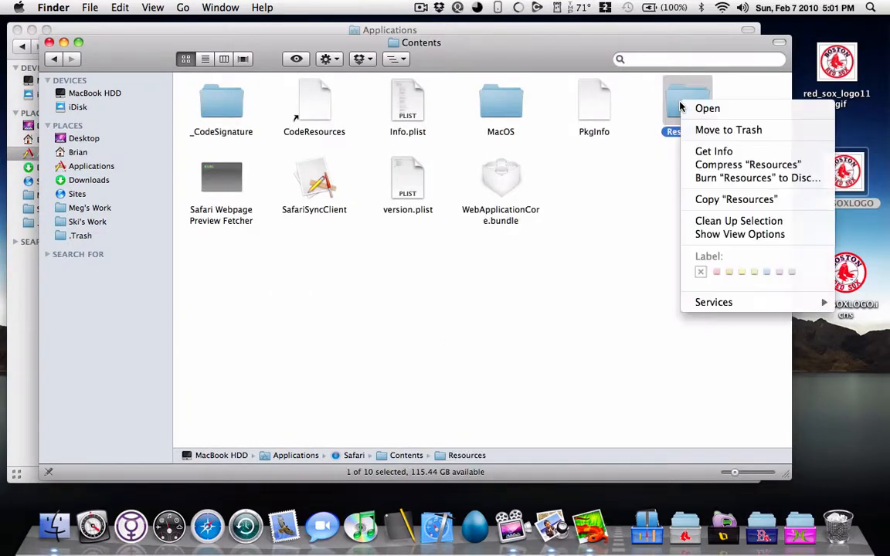
pyautogui.click(700, 150)
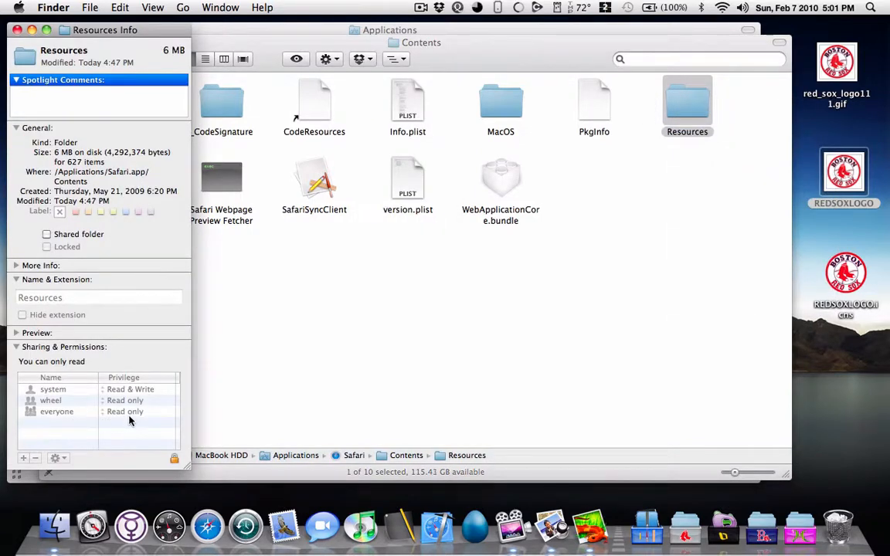
pyautogui.click(174, 461)
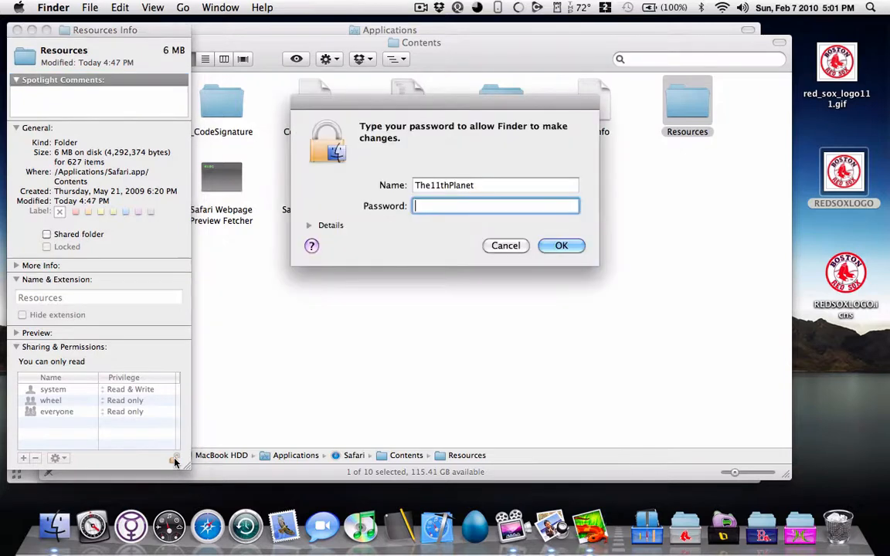
pyautogui.write('********')
pyautogui.press('Return')
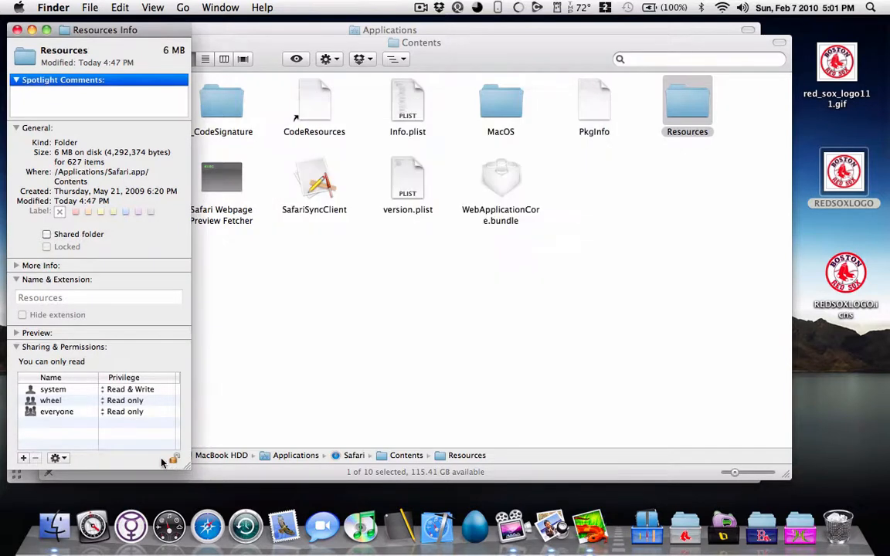
pyautogui.click(141, 413)
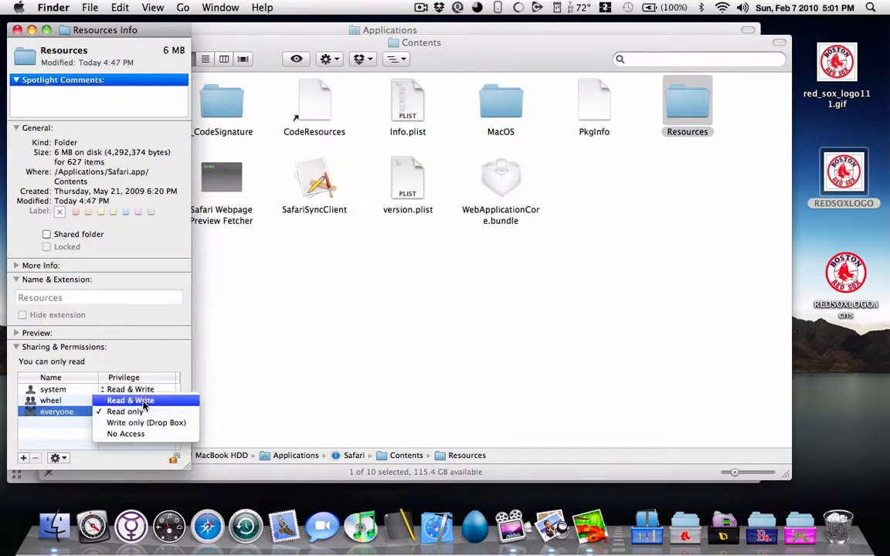
pyautogui.click(132, 400)
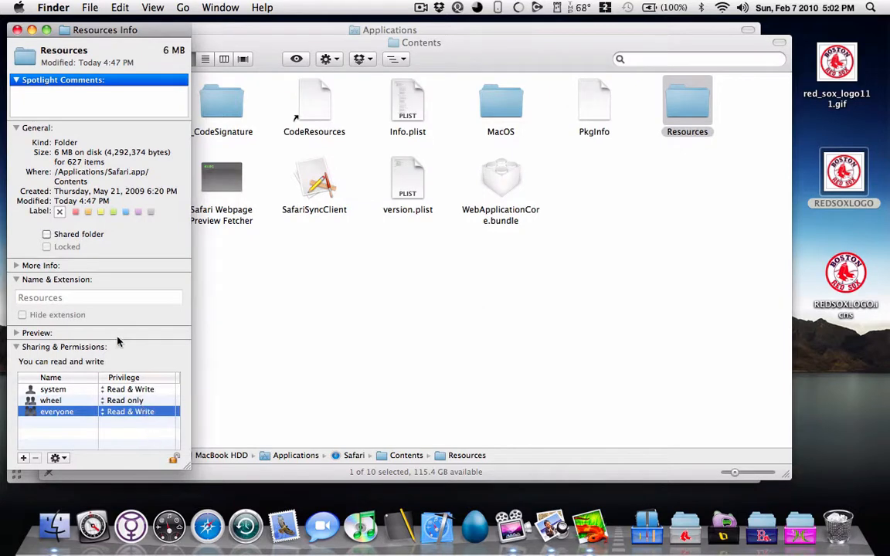
pyautogui.click(17, 30)
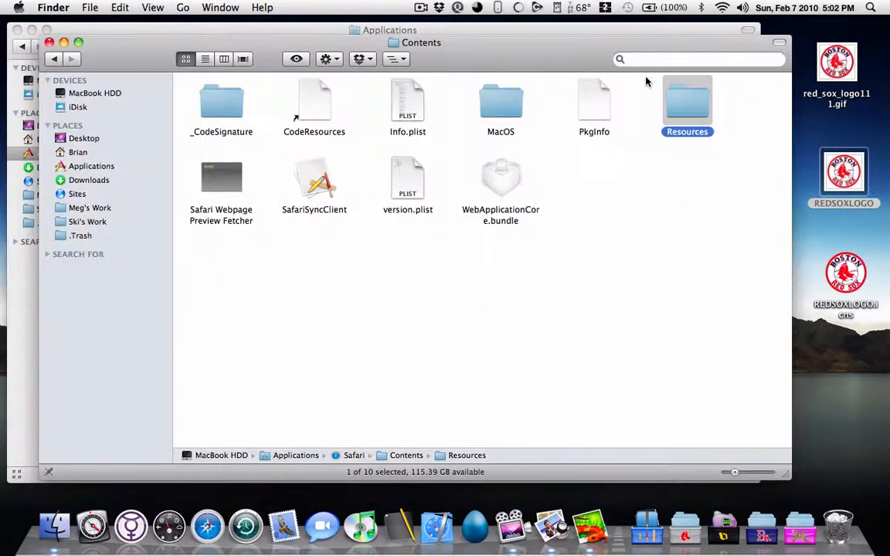
# Step: Locate compass.icns inside the Resources folder and open its info window at the permissions
pyautogui.doubleClick(681, 105)
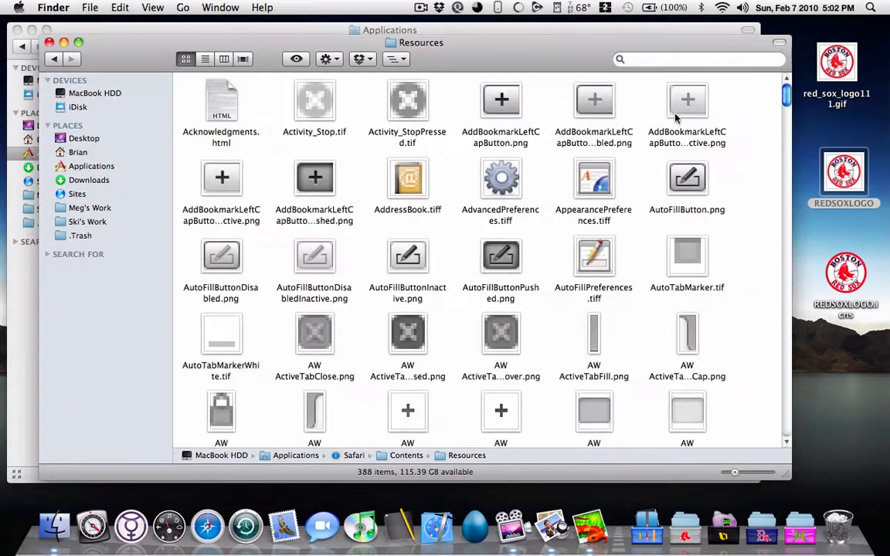
pyautogui.scroll(-3, 608, 199)
pyautogui.scroll(-8, 609, 199)
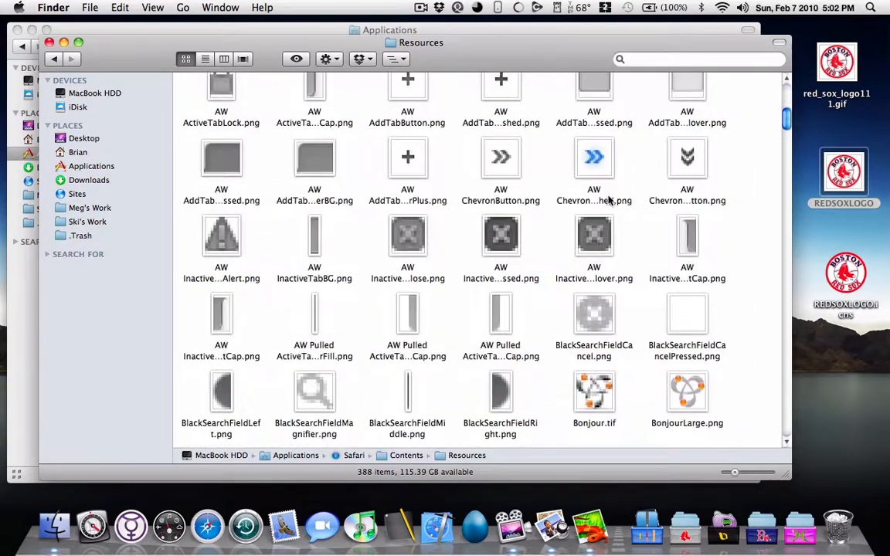
pyautogui.scroll(-6, 609, 199)
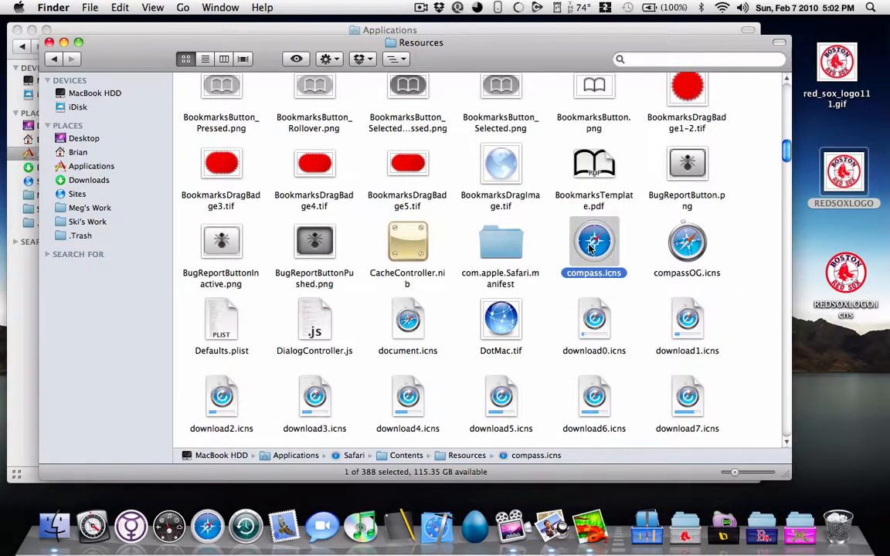
pyautogui.rightClick(589, 246)
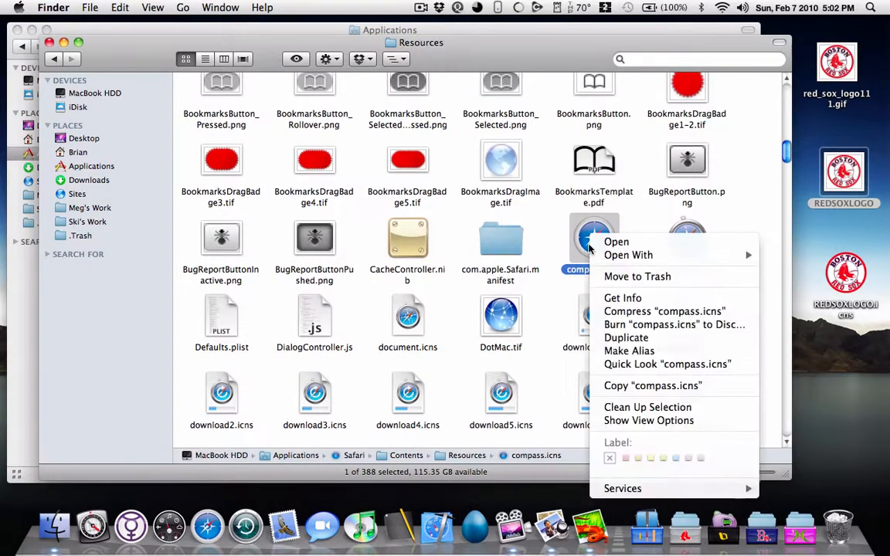
pyautogui.click(624, 299)
pyautogui.scroll(-3, 117, 349)
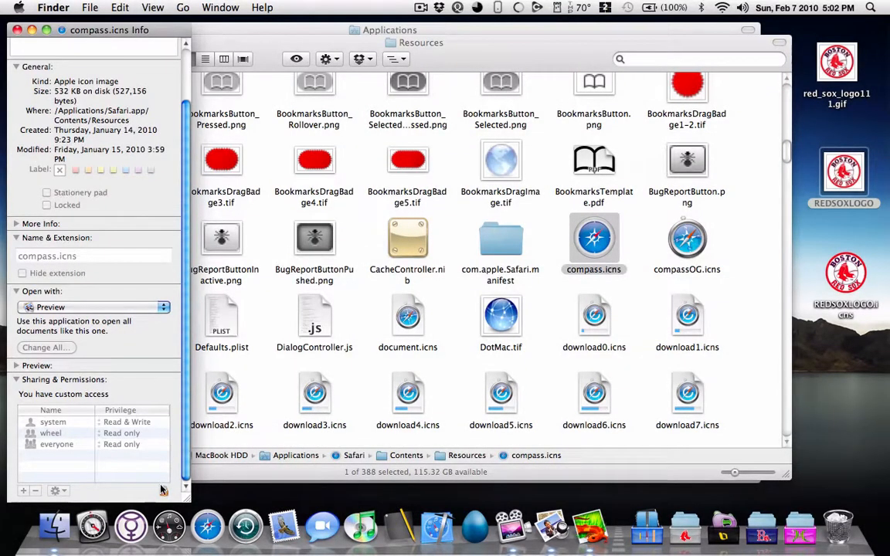
# Step: Unlock compass.icns with the account password and set the privilege for everyone to Read & Write
pyautogui.click(163, 492)
pyautogui.write('••••••••')
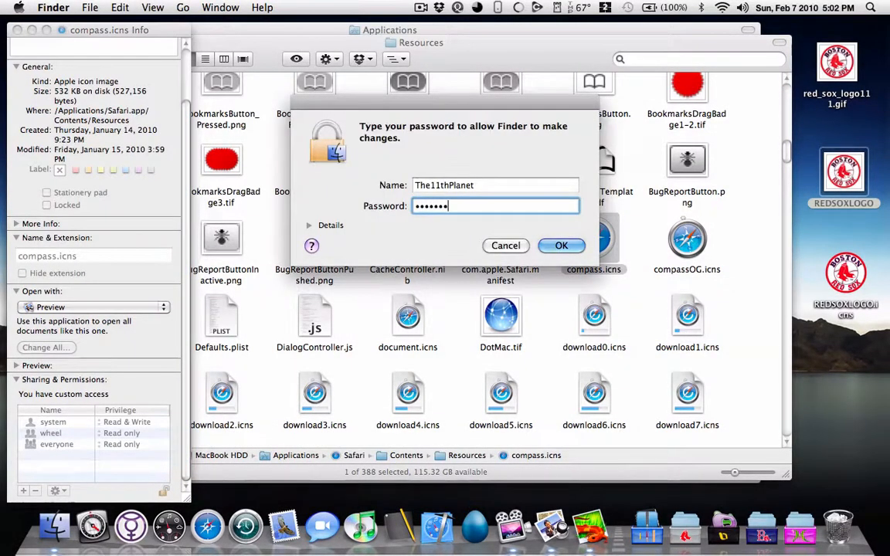
pyautogui.press('Return')
pyautogui.click(121, 444)
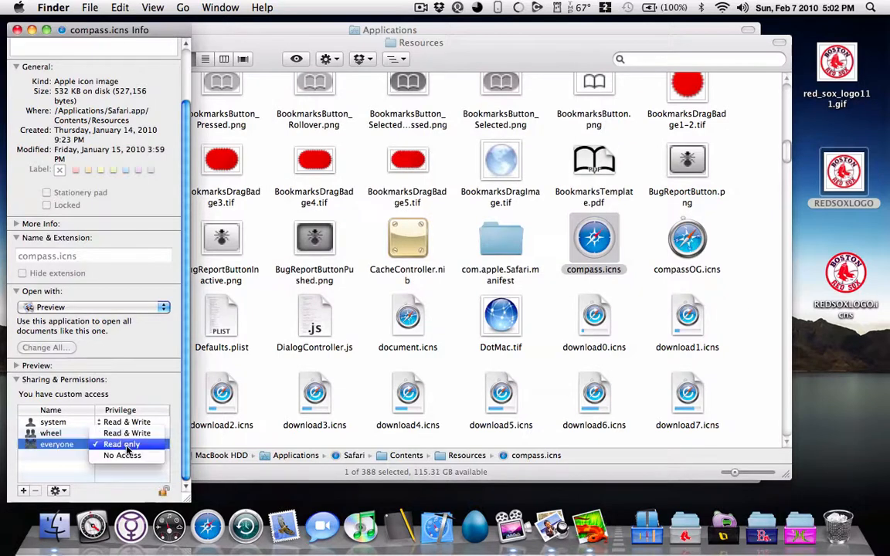
pyautogui.click(128, 434)
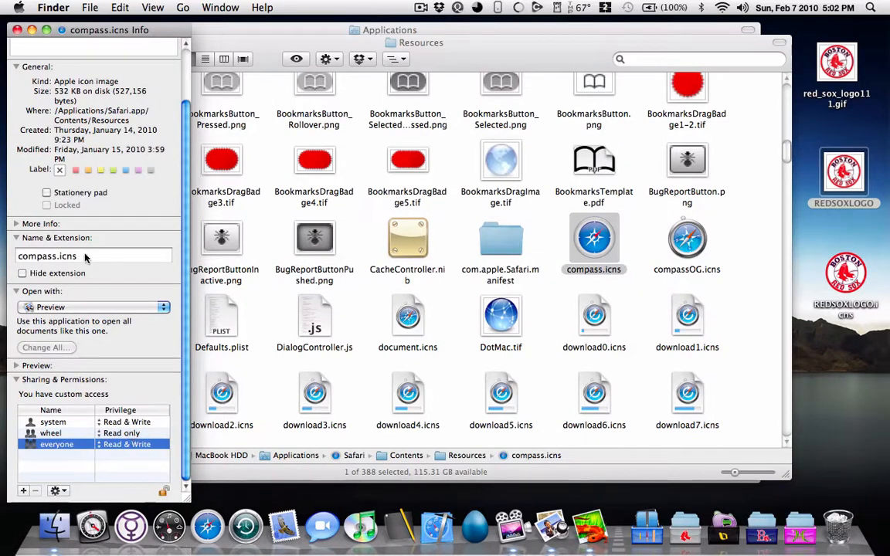
# Step: Rename compass.icns as compassSL.icns and close its info window
pyautogui.click(54, 256)
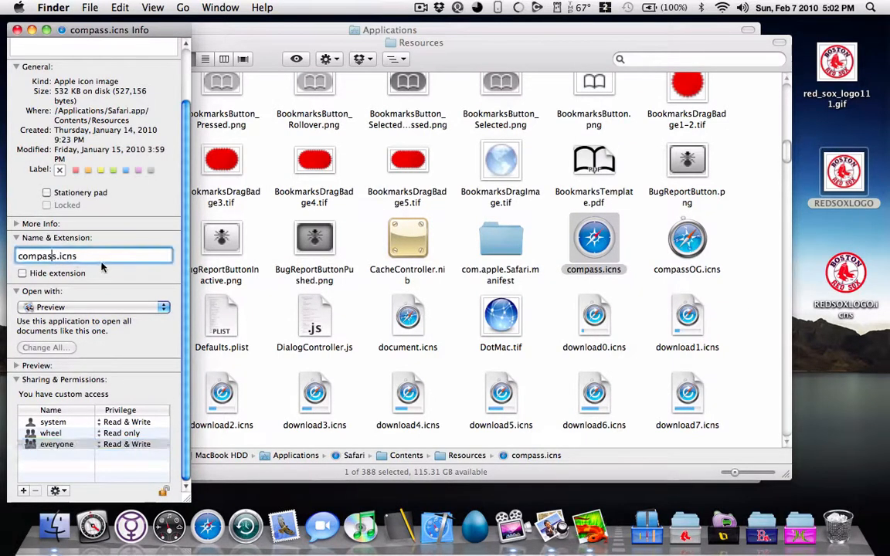
pyautogui.write('SL')
pyautogui.press('Return')
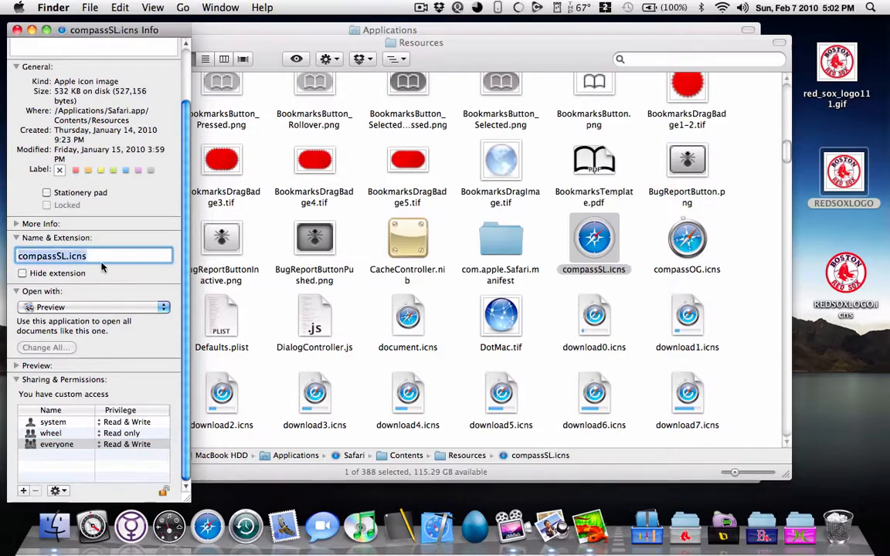
pyautogui.click(17, 29)
pyautogui.click(630, 237)
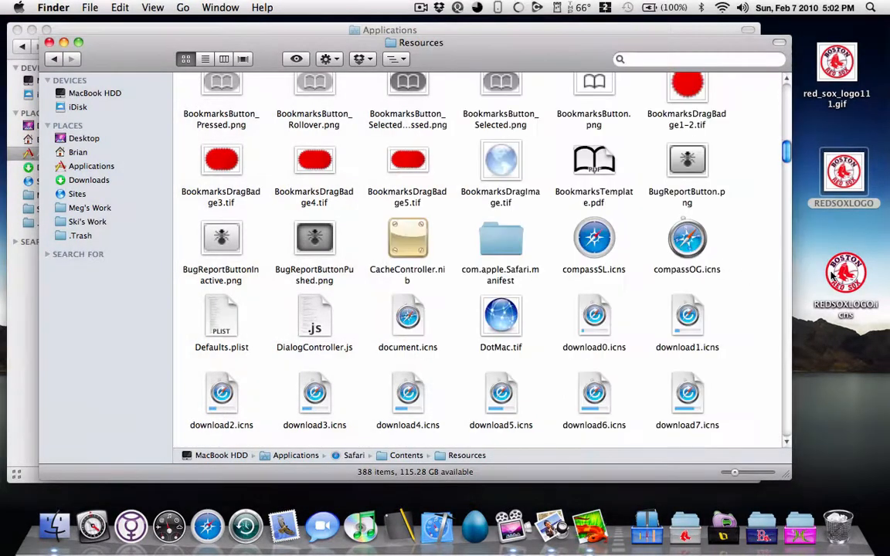
# Step: Try to rename REDSOXLOGO.icns on the desktop as compass.icns through its info window
pyautogui.click(835, 275)
pyautogui.press('super+i')
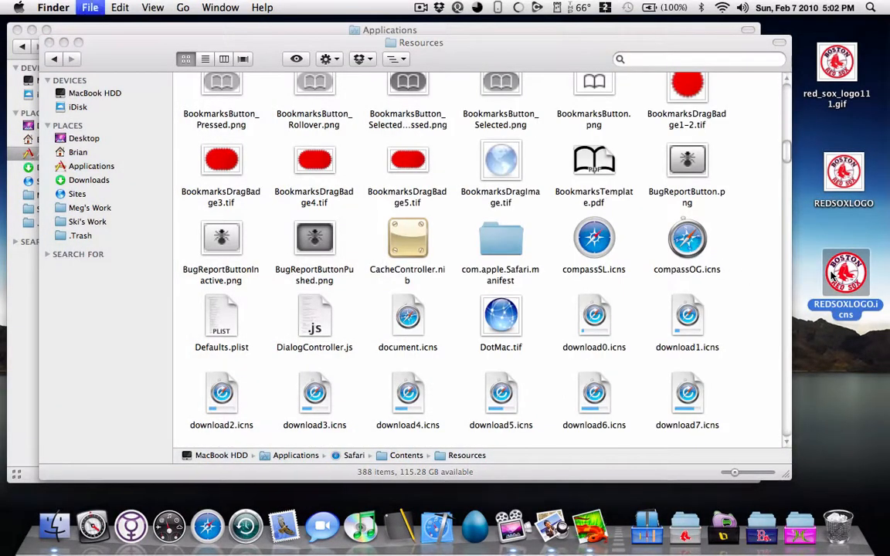
pyautogui.click(77, 291)
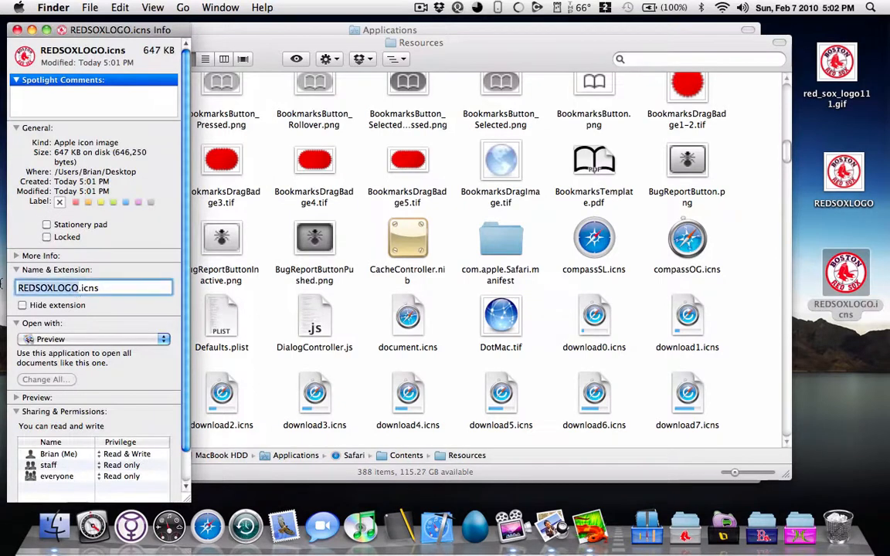
pyautogui.write('compass')
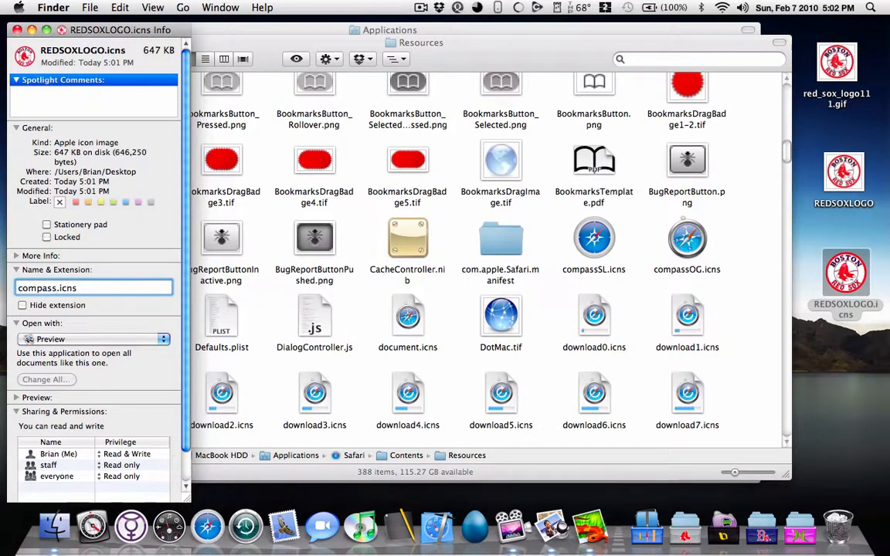
pyautogui.click(2, 286)
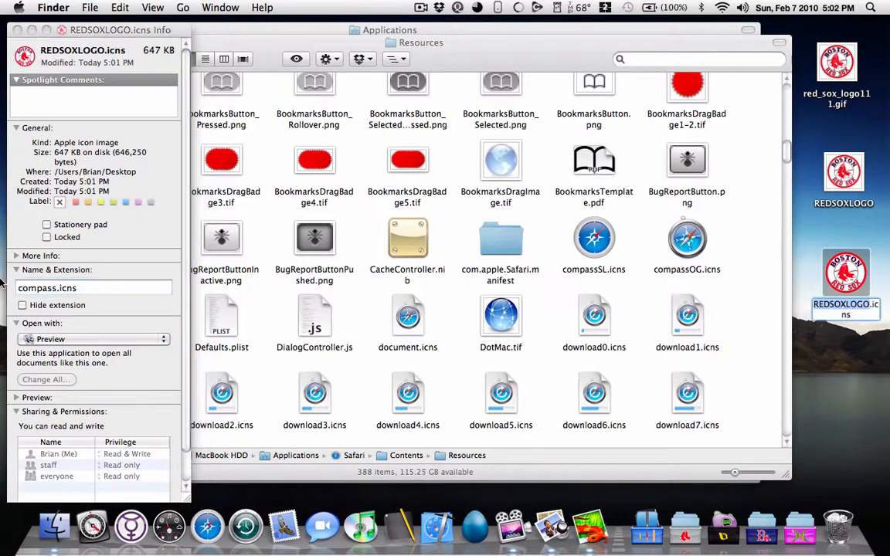
pyautogui.click(17, 29)
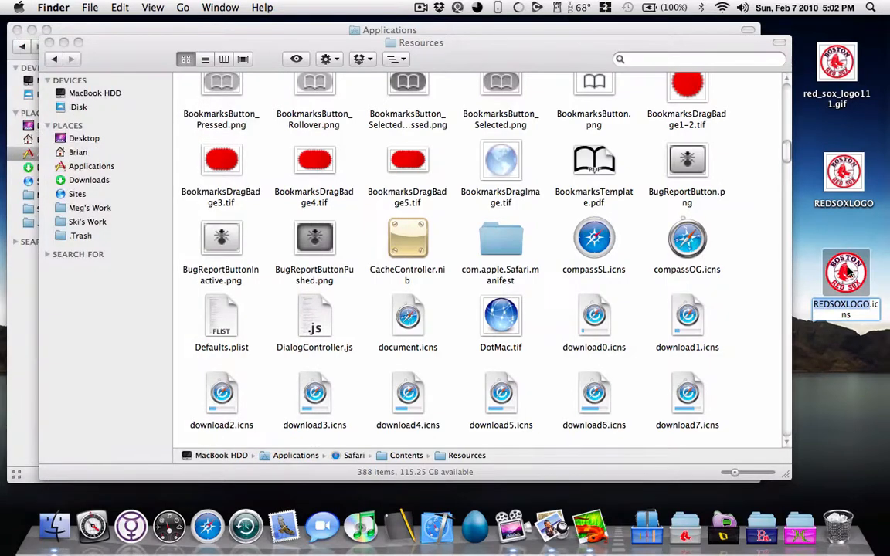
# Step: Move REDSOXLOGO.icns from the desktop into Safari's Resources folder and rename it as compass.icns there
pyautogui.moveTo(848, 271); pyautogui.dragTo(746, 254)
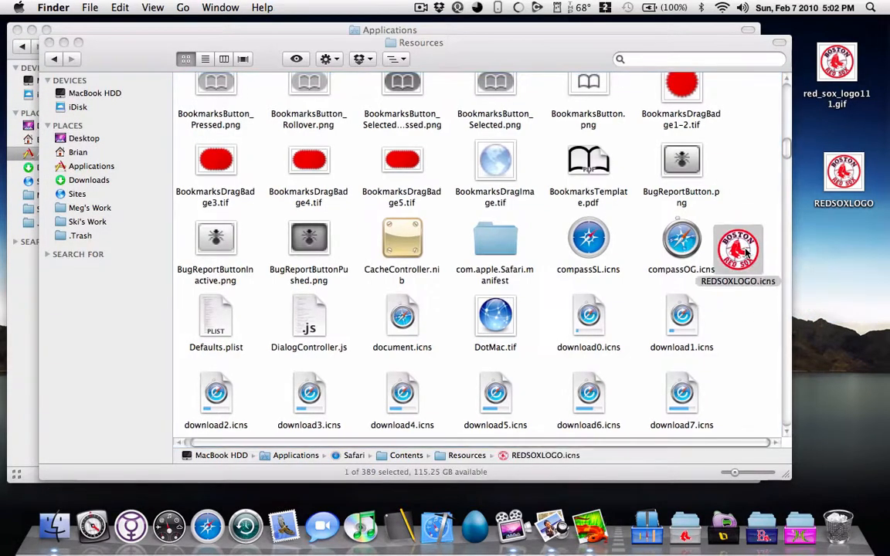
pyautogui.rightClick(746, 253)
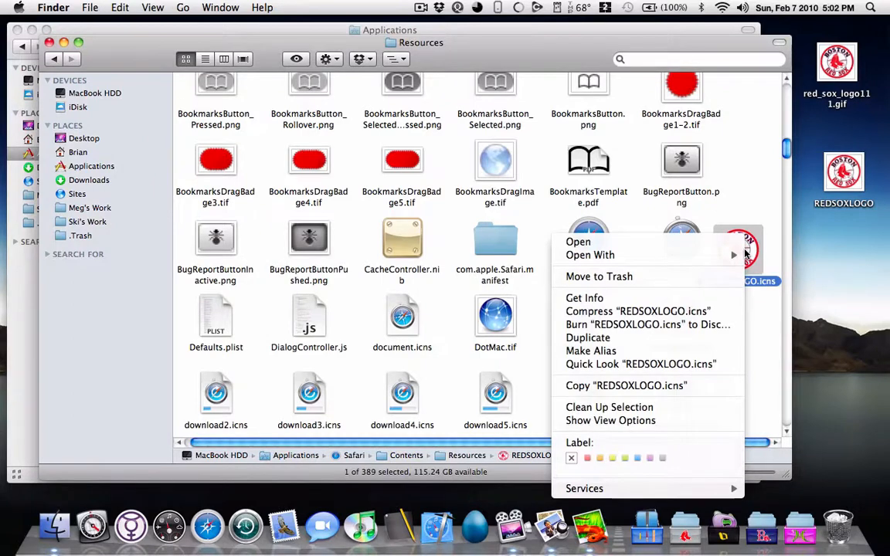
pyautogui.click(584, 298)
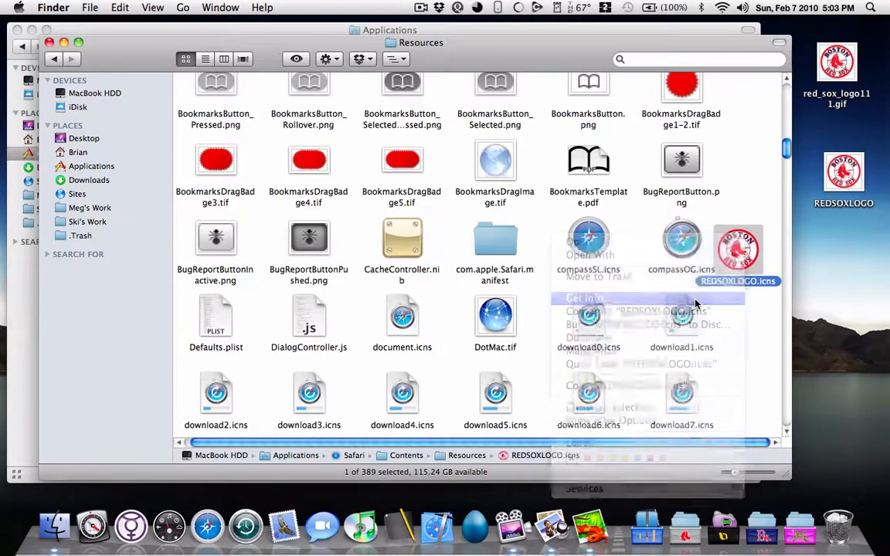
pyautogui.click(78, 302)
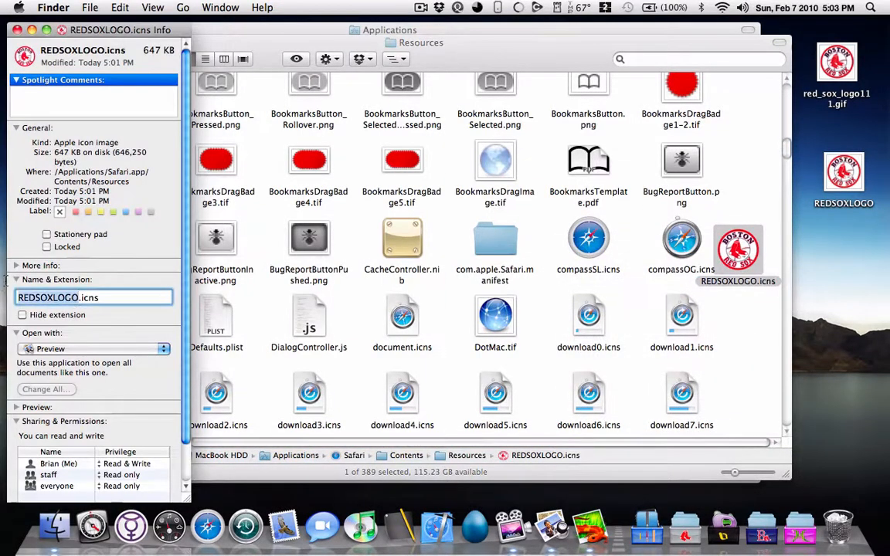
pyautogui.press('BackSpace')
pyautogui.write('compass')
pyautogui.press('Return')
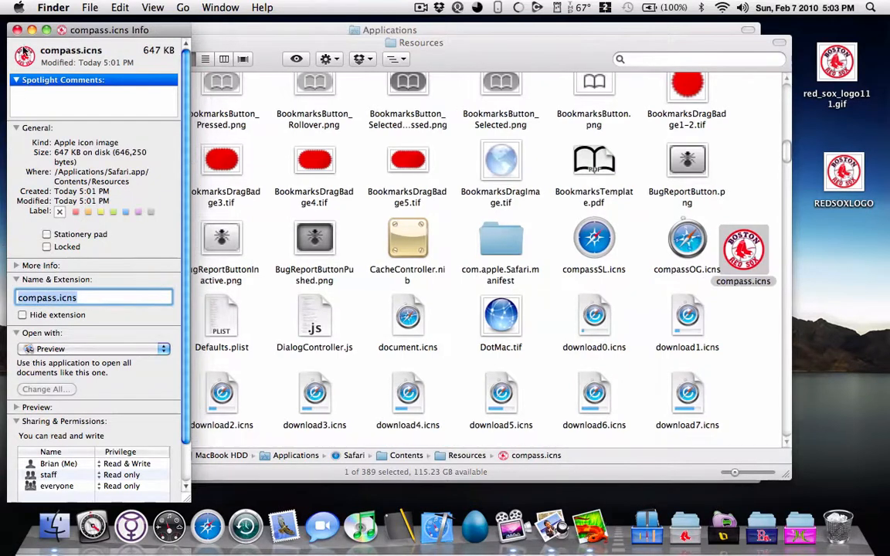
pyautogui.click(17, 30)
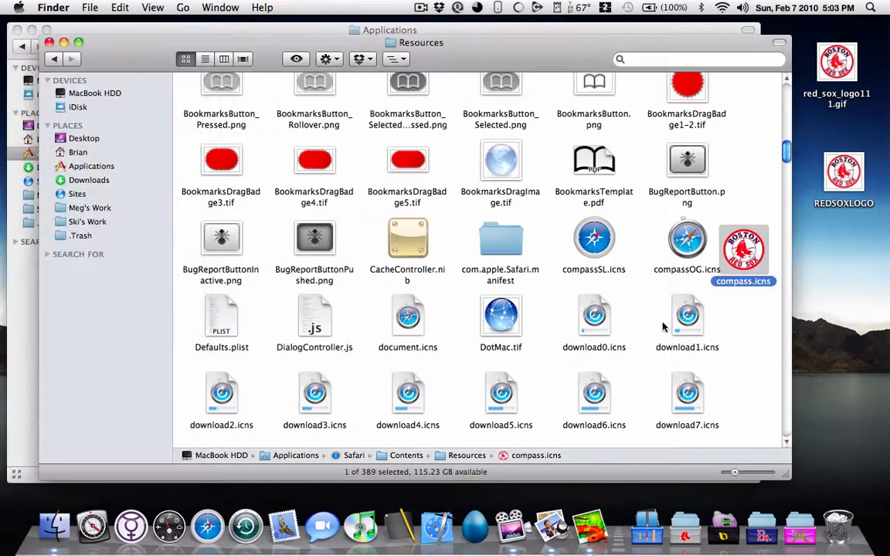
# Step: Arrange the Resources folder by name, and close the Resources and Applications windows
pyautogui.rightClick(739, 330)
pyautogui.moveTo(765, 403)
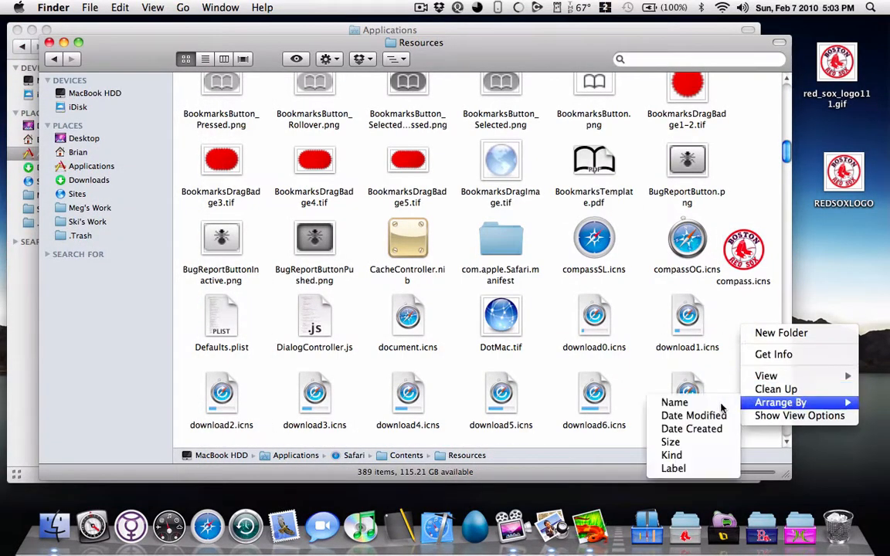
pyautogui.click(680, 402)
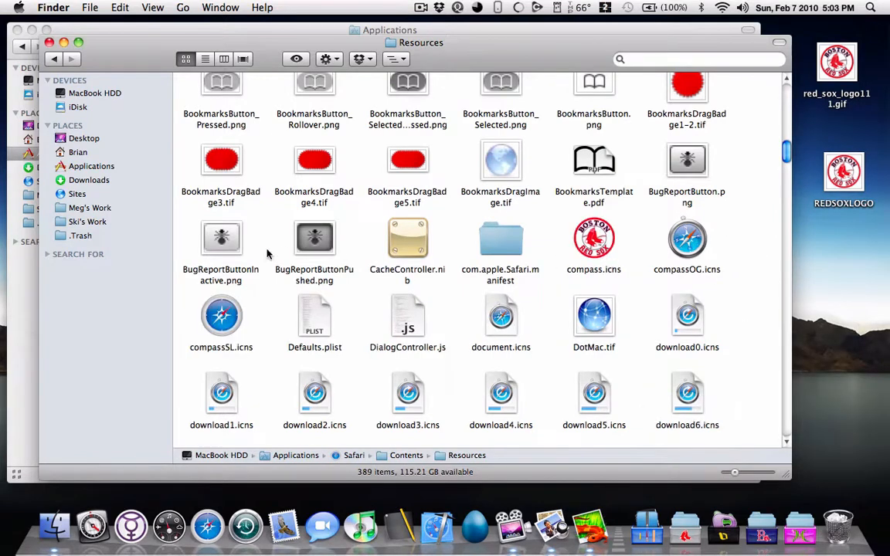
pyautogui.click(49, 43)
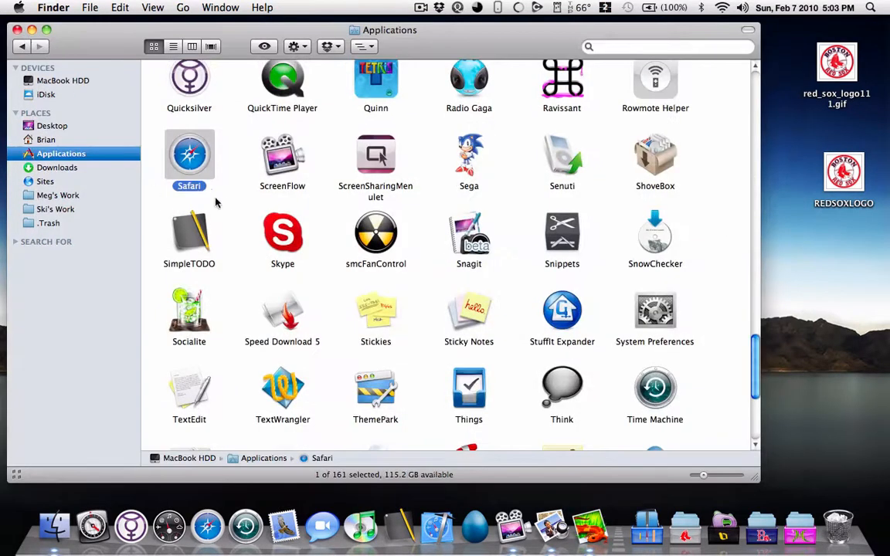
pyautogui.click(19, 31)
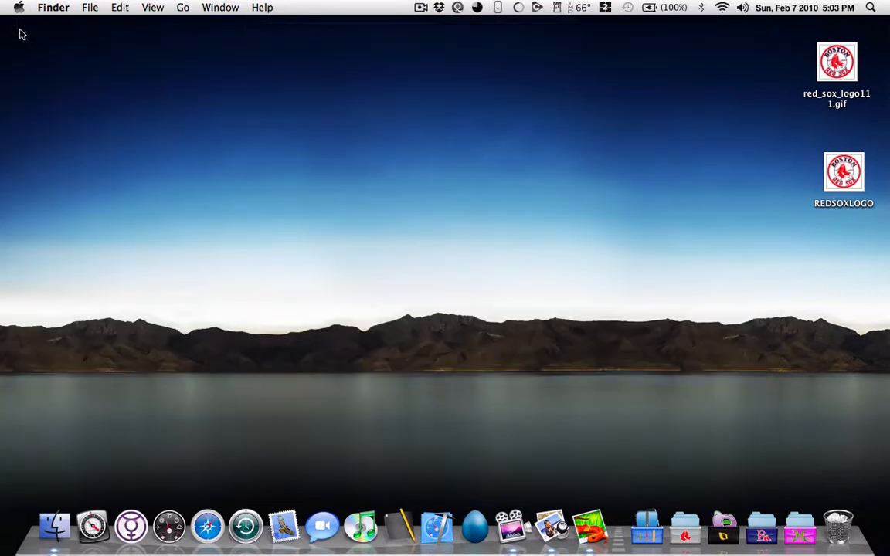
# Step: Reopen the Applications folder and replace the old Safari icon in the Dock with Safari from that folder
pyautogui.click(54, 529)
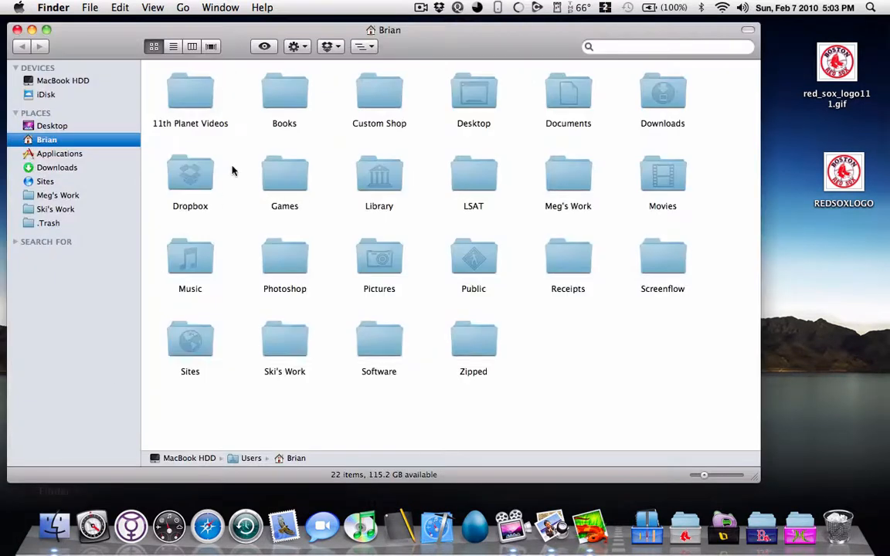
pyautogui.click(124, 153)
pyautogui.click(188, 156)
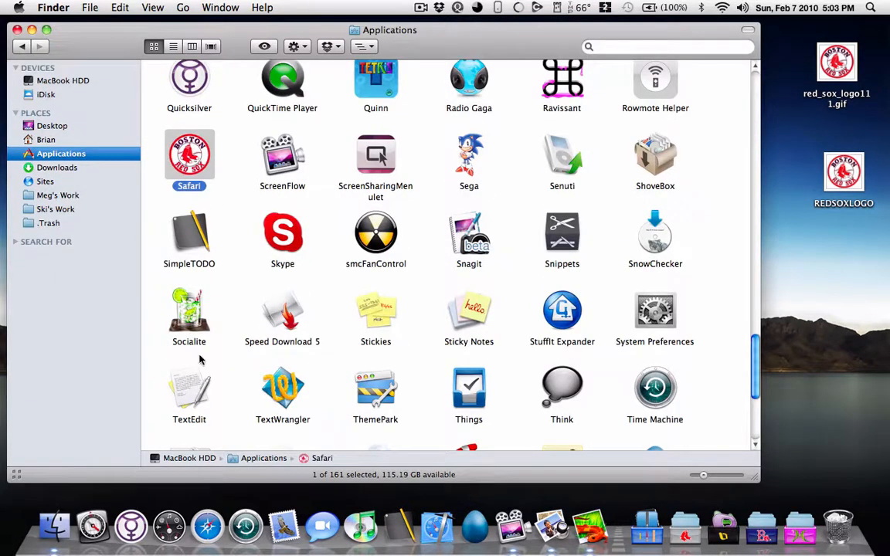
pyautogui.moveTo(207, 527); pyautogui.dragTo(214, 477)
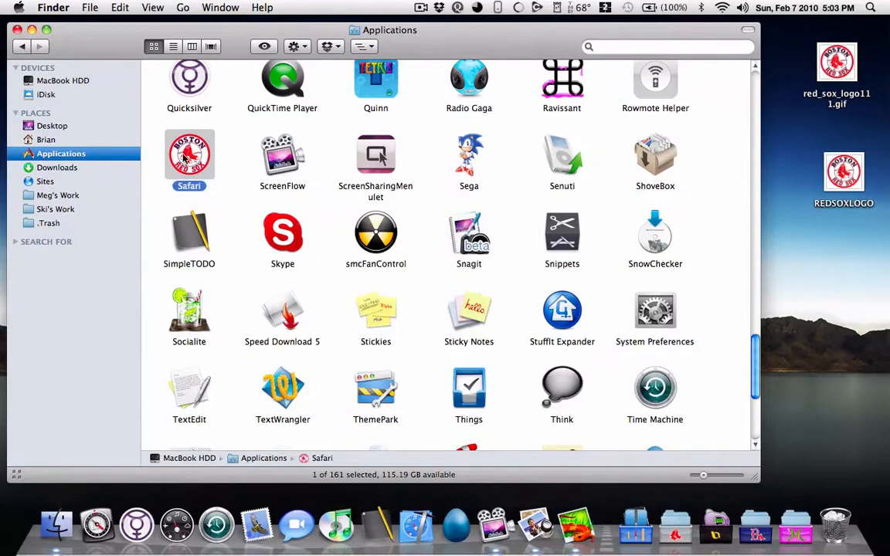
pyautogui.moveTo(189, 156); pyautogui.dragTo(205, 531)
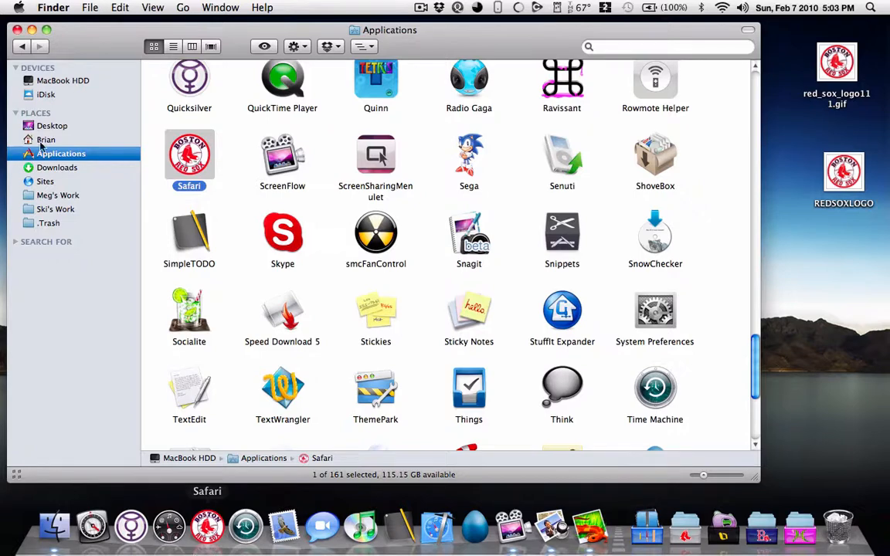
pyautogui.click(17, 30)
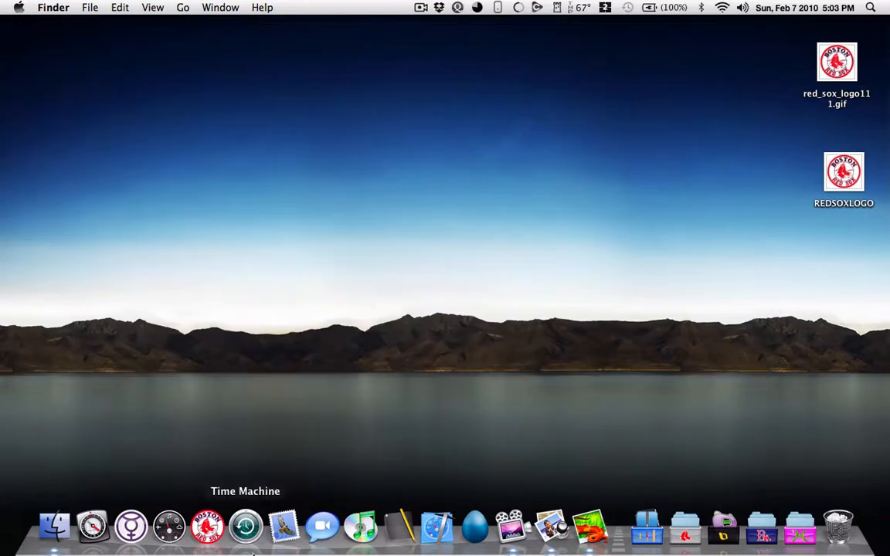
# Step: Switch to Safari and search Google for "delorean time machine icon"
pyautogui.click(207, 526)
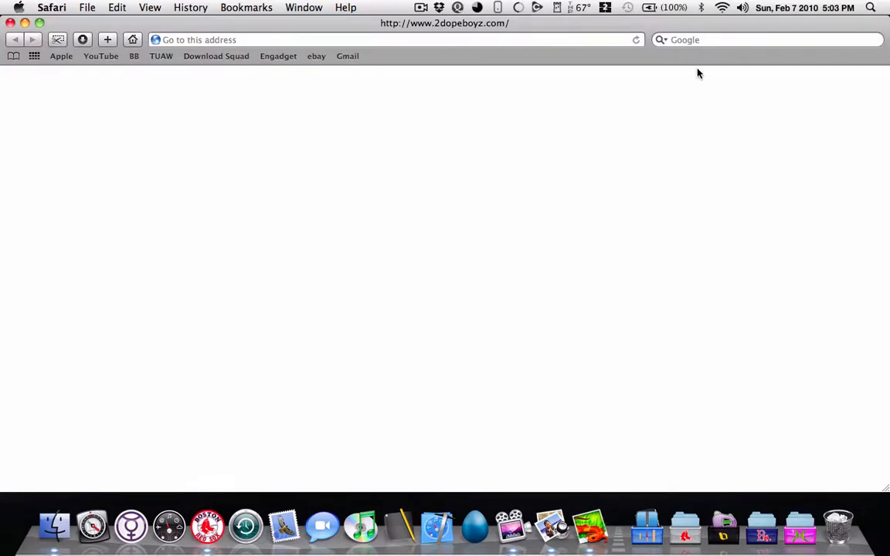
pyautogui.click(705, 39)
pyautogui.write('del')
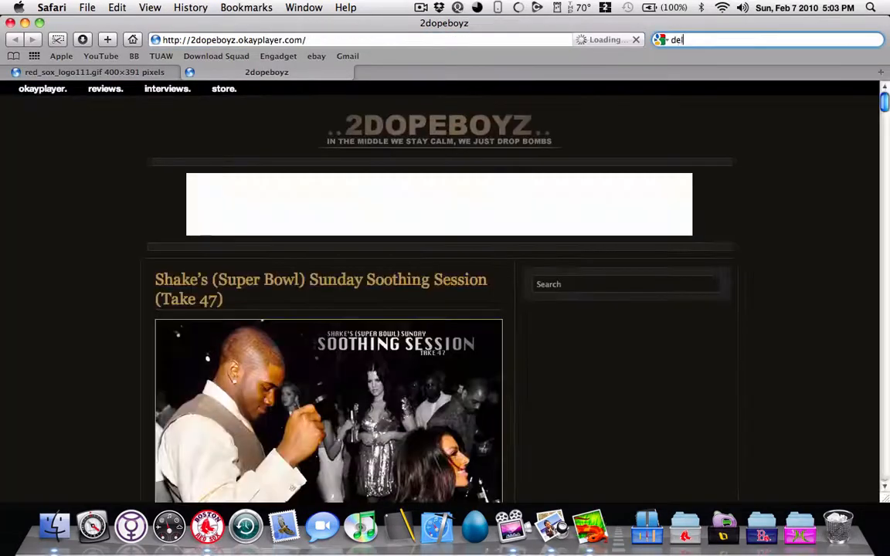
pyautogui.write('orean time machi')
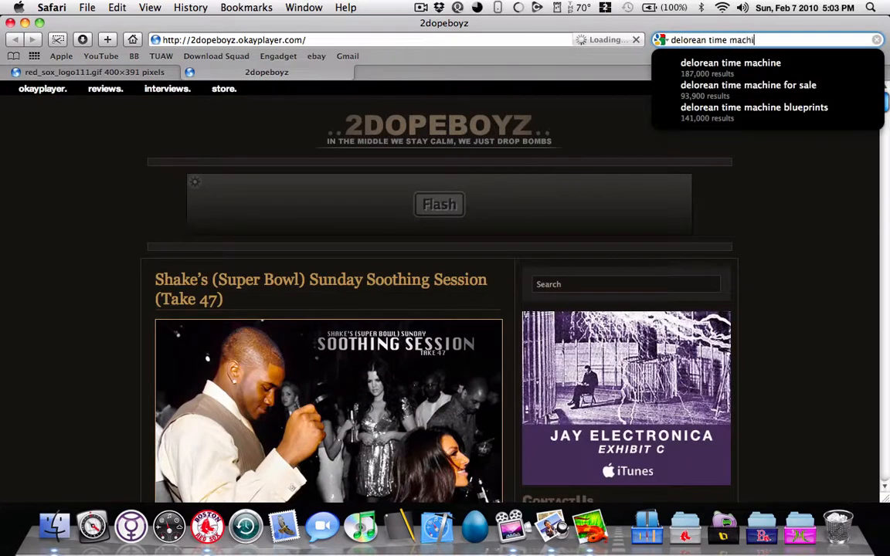
pyautogui.write('ne icon')
pyautogui.press('Return')
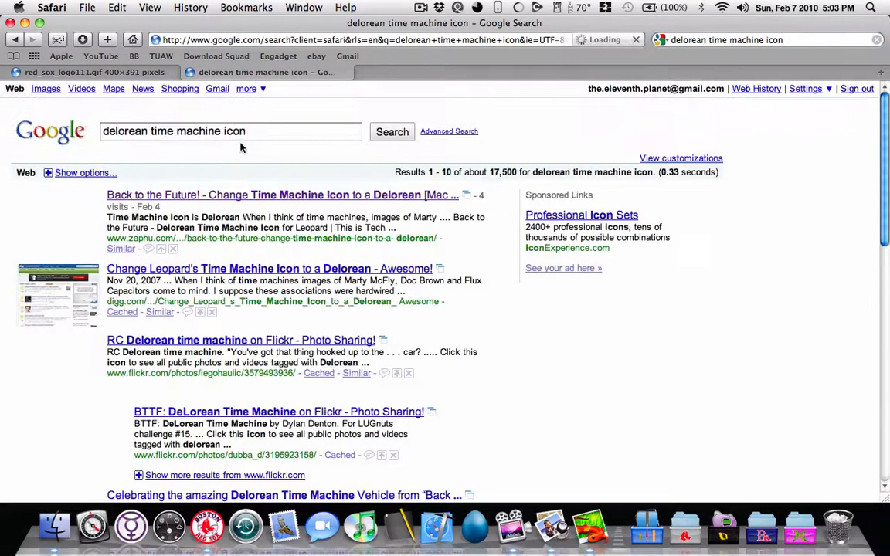
# Step: Open the Zaphu article on changing the Time Machine icon and download its Delorean icon file from the Google Code link
pyautogui.click(237, 194)
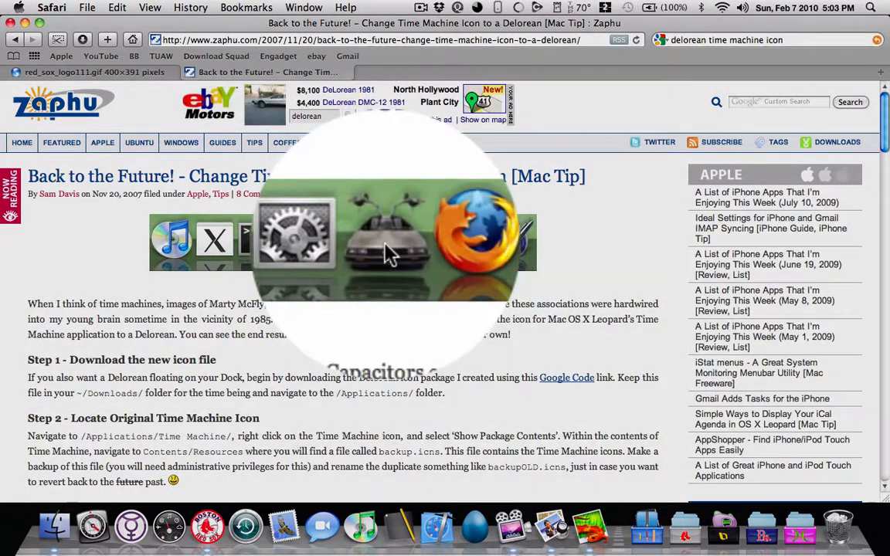
pyautogui.scroll(-5, 378, 245)
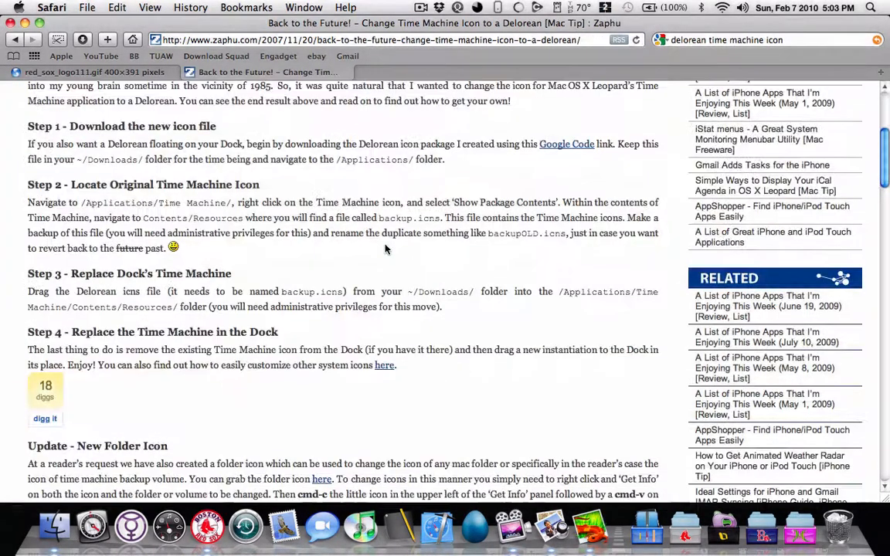
pyautogui.click(572, 147)
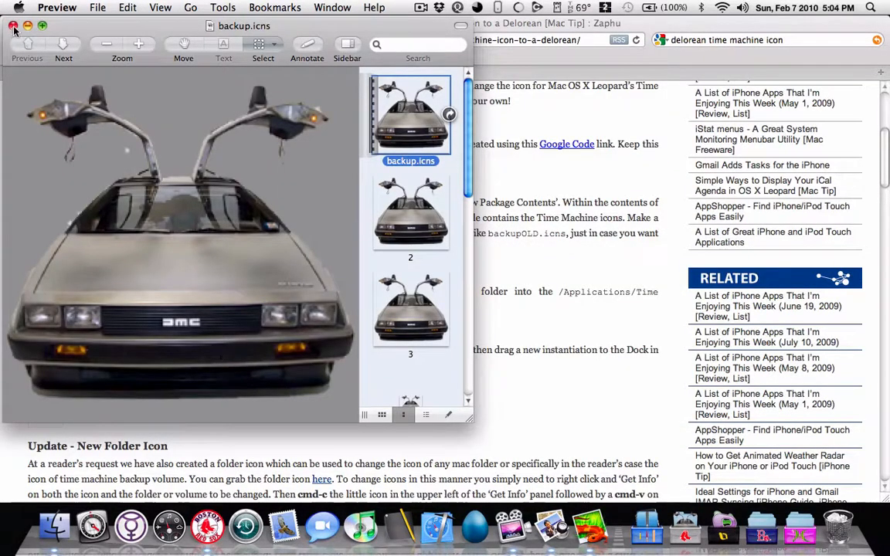
pyautogui.click(13, 27)
pyautogui.click(64, 28)
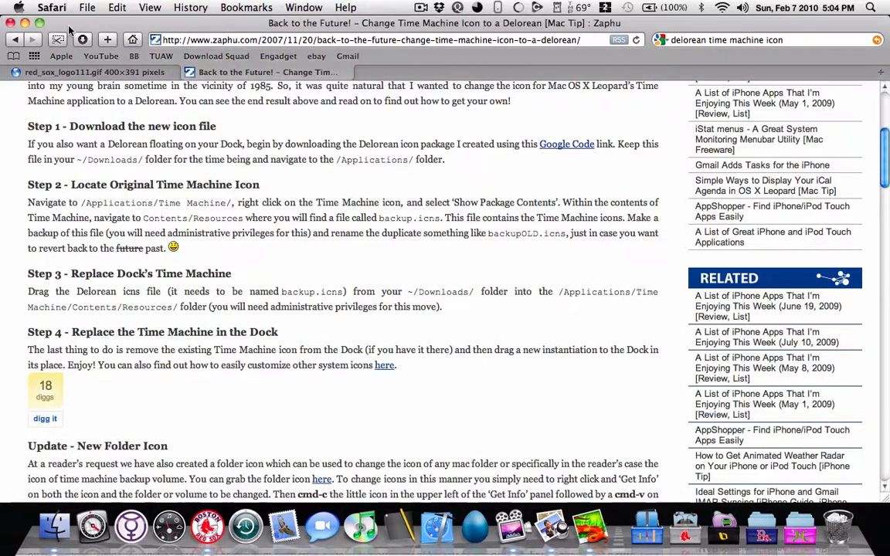
# Step: Quit Safari and move backup.icns from the Downloads folder to the desktop
pyautogui.click(64, 6)
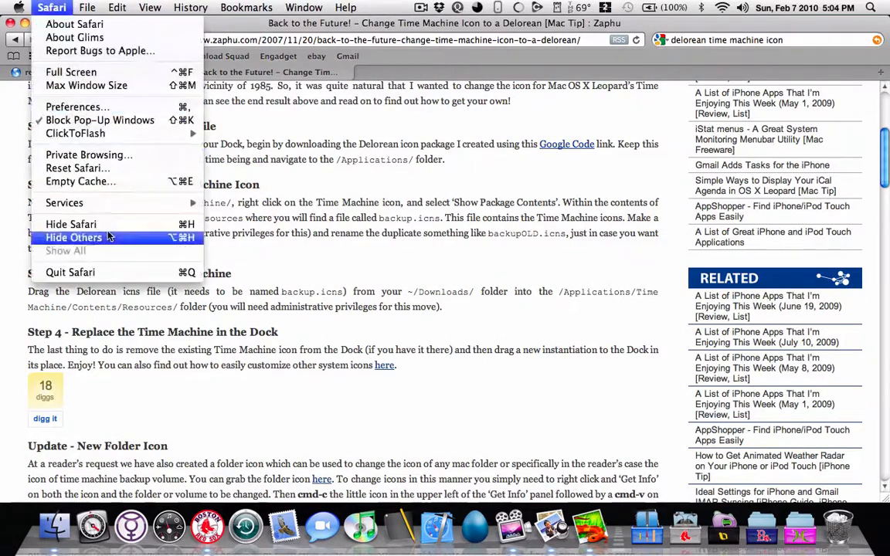
pyautogui.click(112, 272)
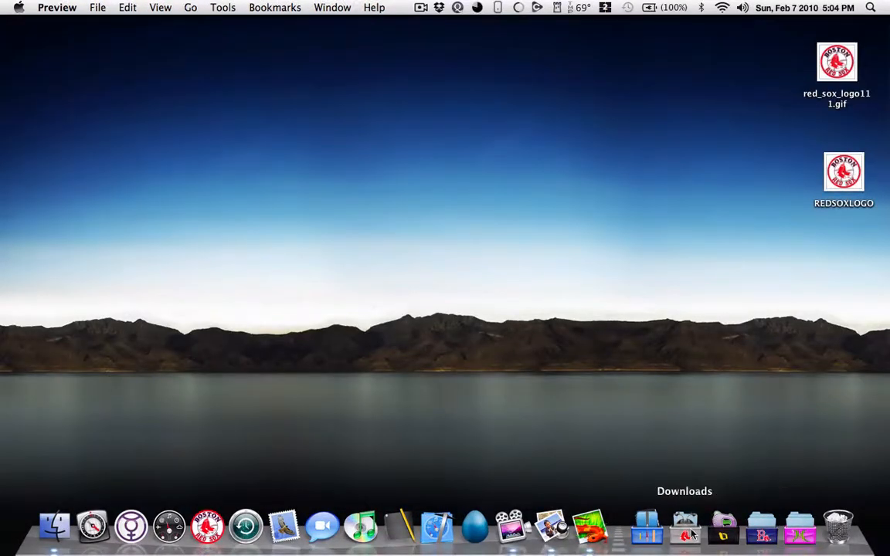
pyautogui.click(687, 531)
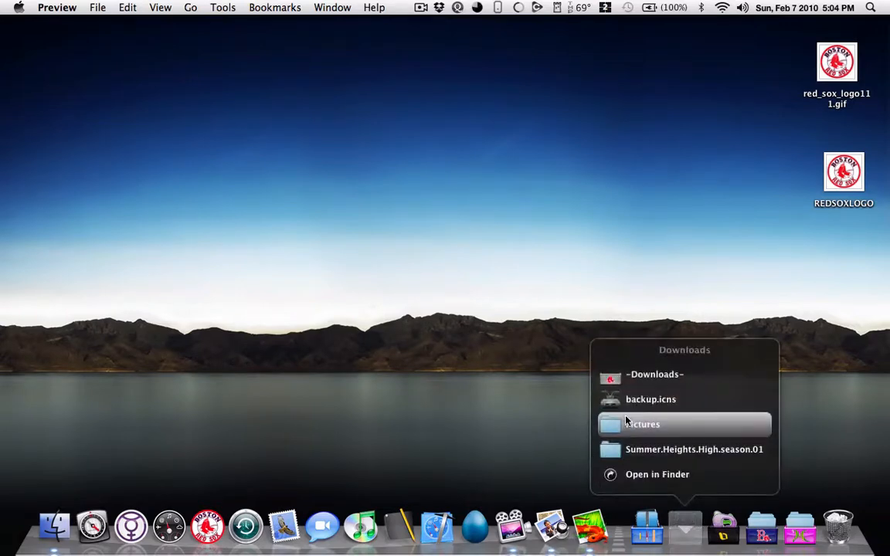
pyautogui.moveTo(612, 408); pyautogui.dragTo(814, 259)
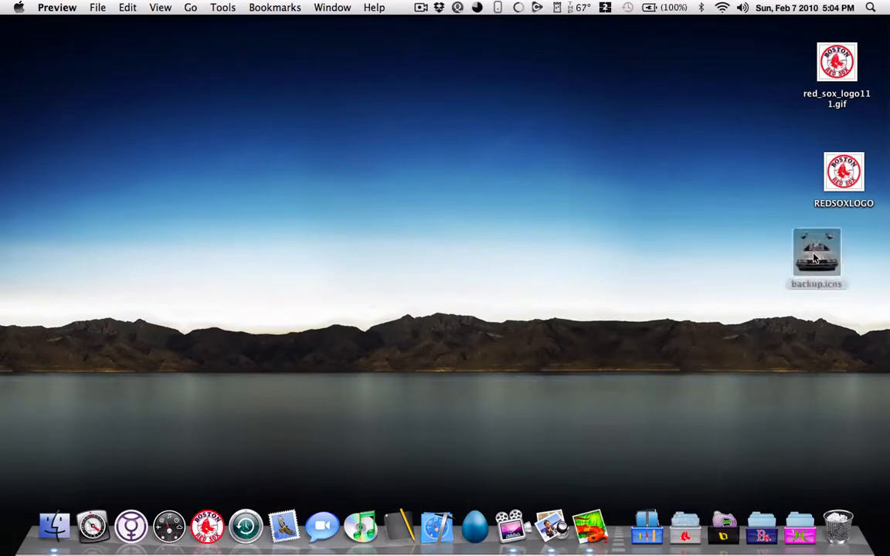
# Step: Find Time Machine in the Applications folder, show its package contents and open the Contents folder
pyautogui.click(54, 527)
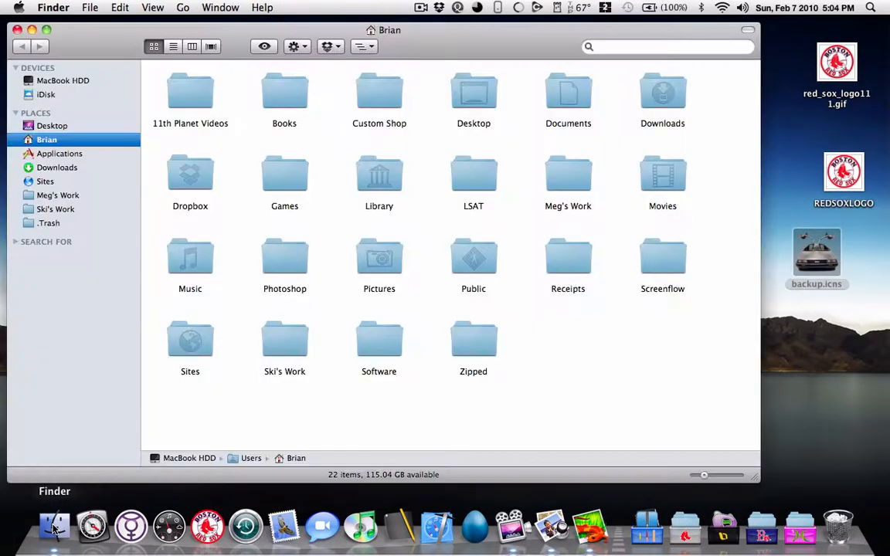
pyautogui.click(85, 152)
pyautogui.write('time')
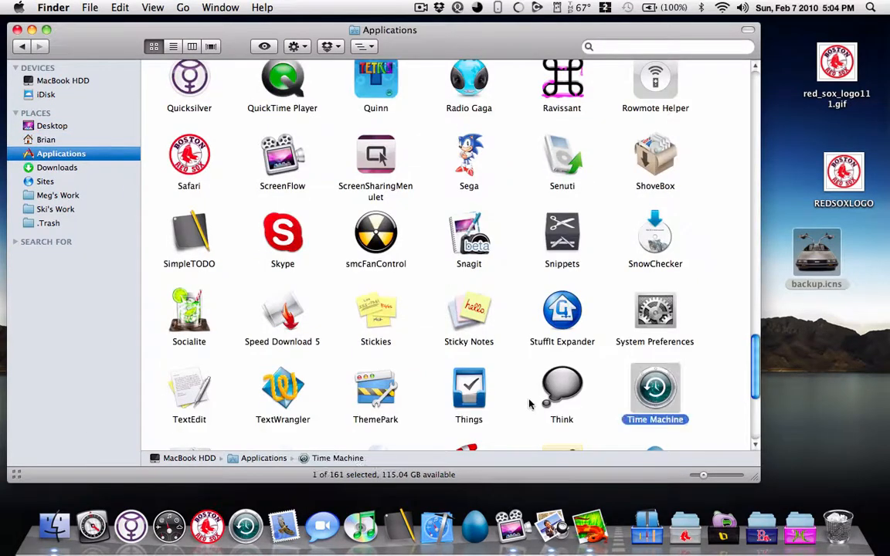
pyautogui.rightClick(662, 396)
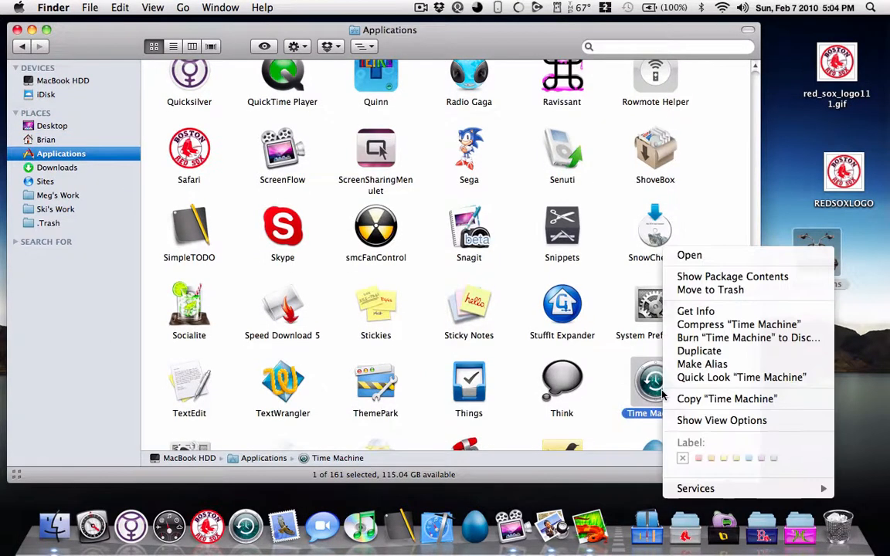
pyautogui.click(767, 278)
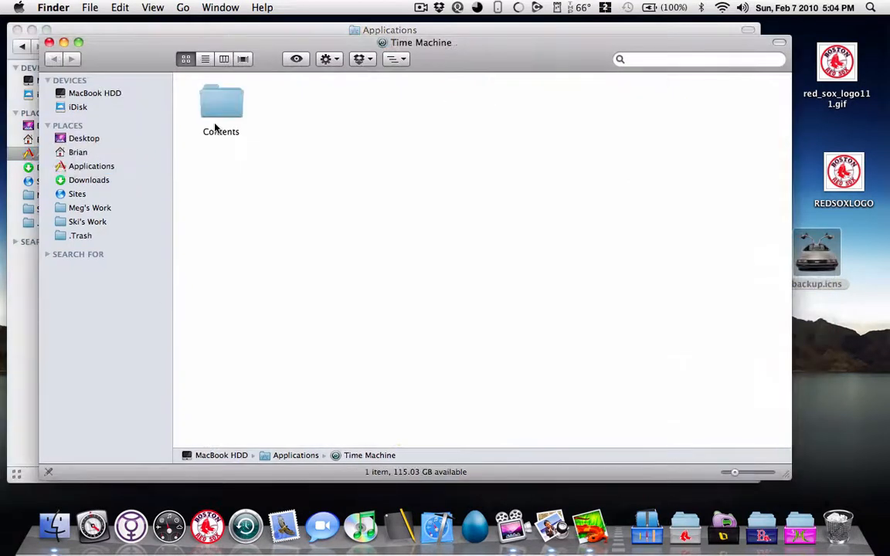
pyautogui.doubleClick(221, 102)
# Step: Unlock the Resources folder's info with the account password and set everyone's privilege to Read & Write
pyautogui.rightClick(681, 99)
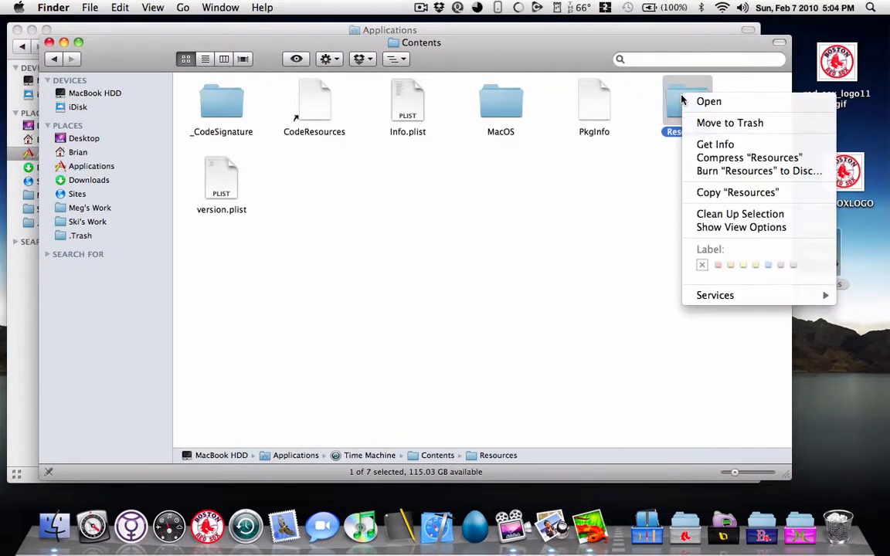
pyautogui.click(715, 143)
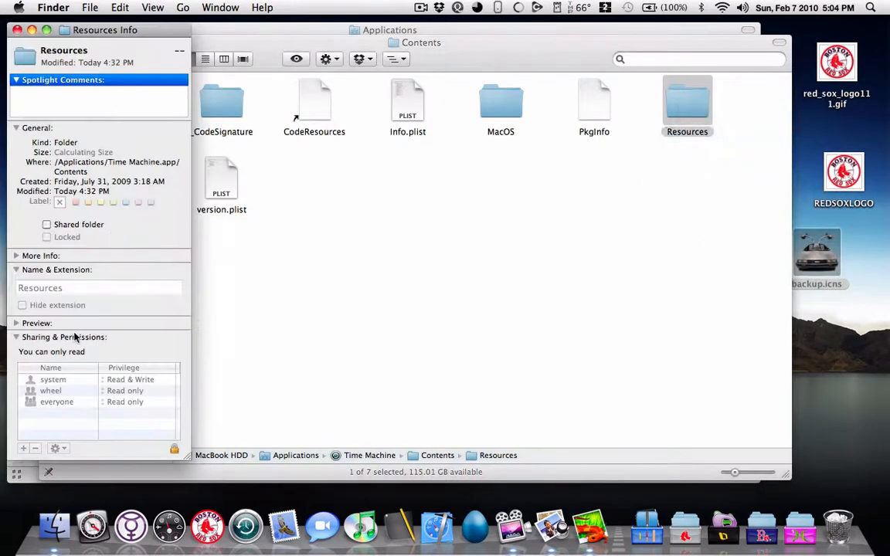
pyautogui.click(175, 461)
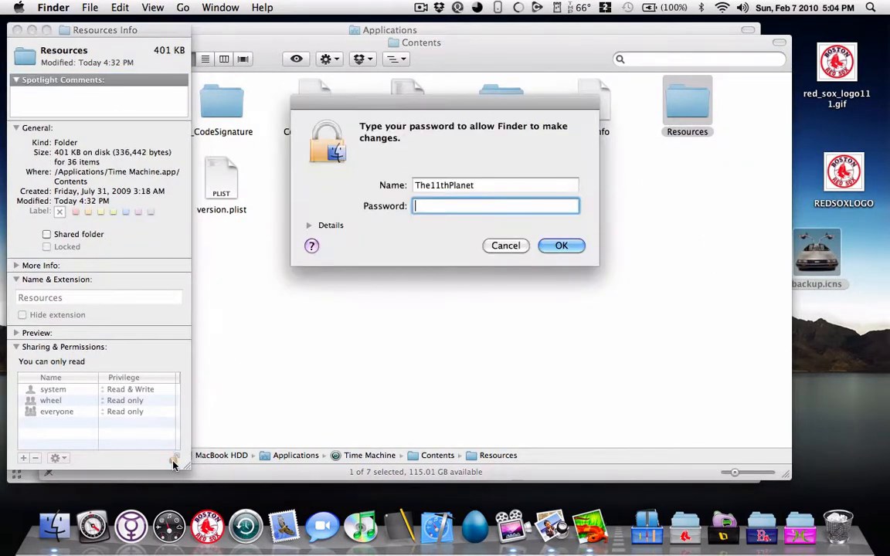
pyautogui.write('*********')
pyautogui.press('Return')
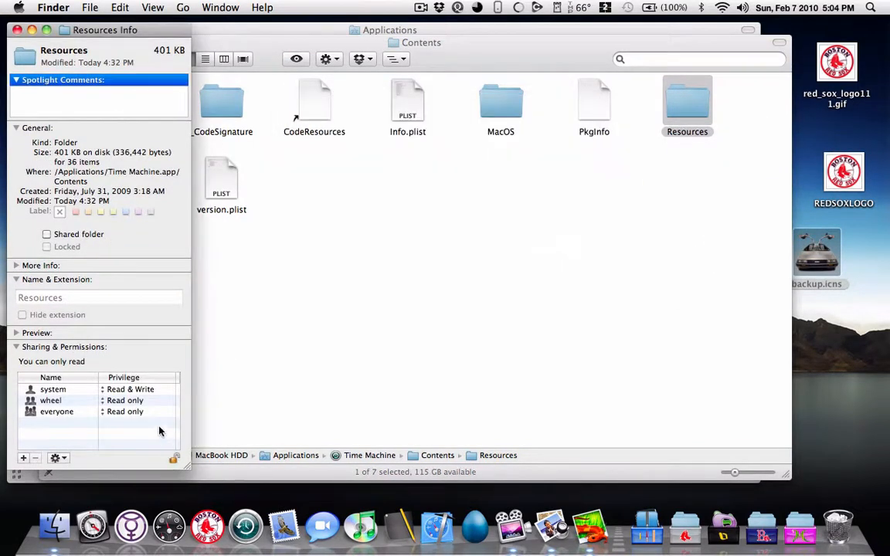
pyautogui.click(132, 413)
pyautogui.click(131, 400)
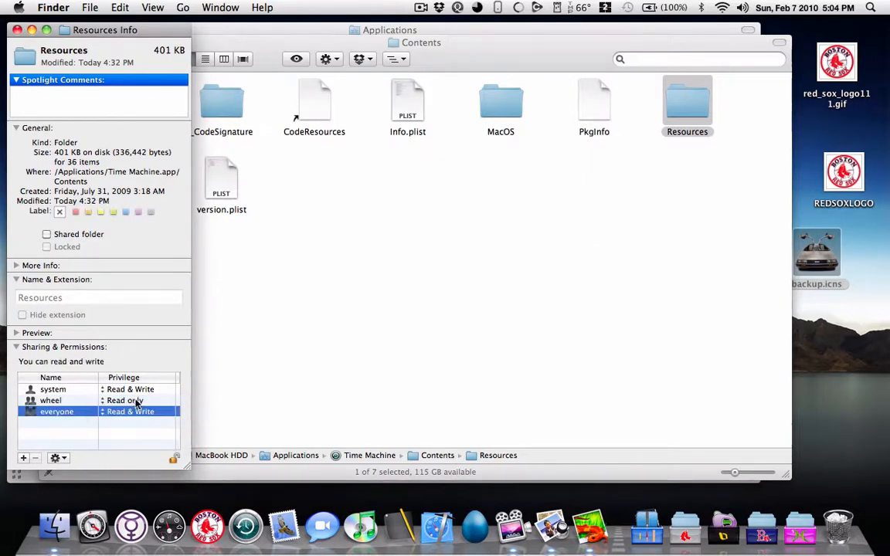
pyautogui.click(15, 28)
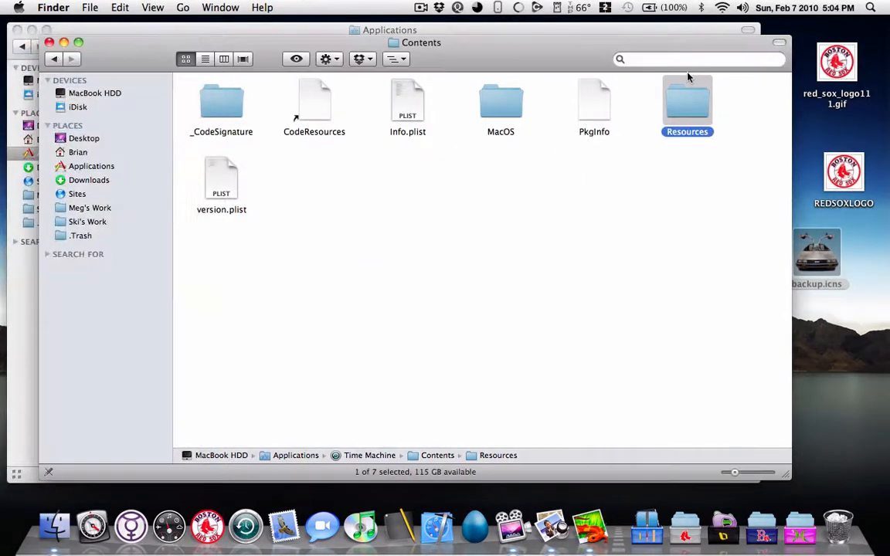
# Step: Open the Resources folder and unlock the permissions of its backup.icns file with the account password
pyautogui.doubleClick(688, 99)
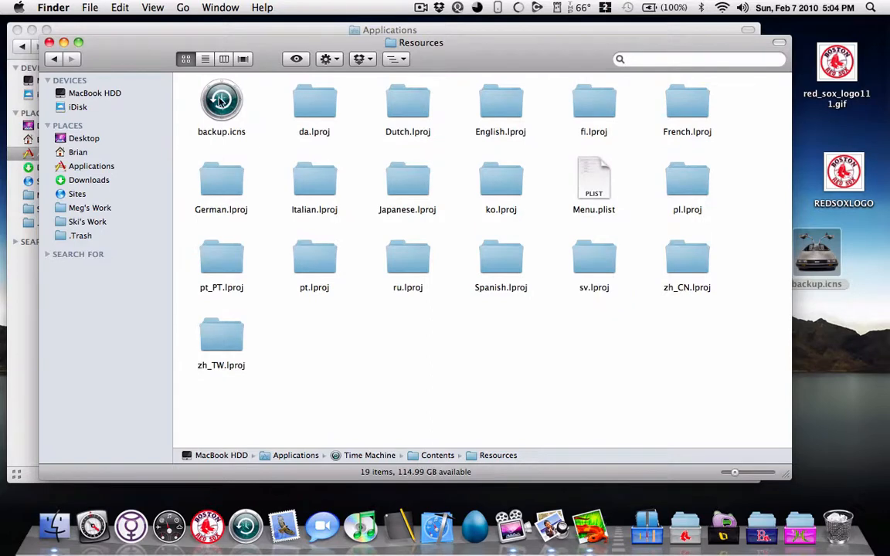
pyautogui.click(820, 255)
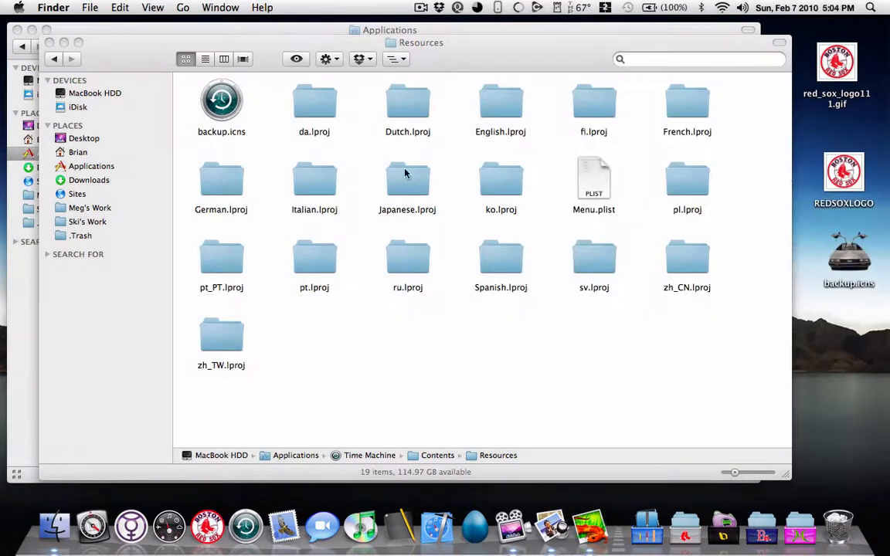
pyautogui.click(225, 107)
pyautogui.rightClick(224, 106)
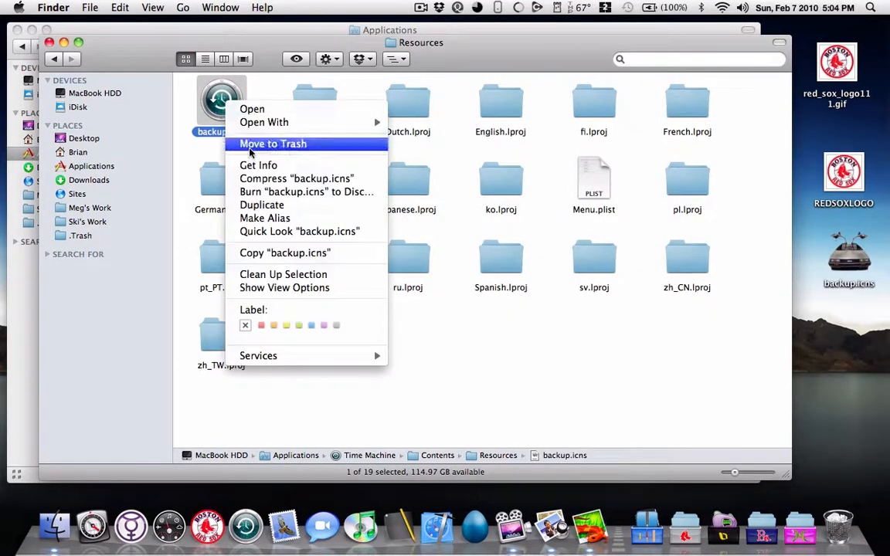
pyautogui.click(261, 166)
pyautogui.scroll(-4, 106, 225)
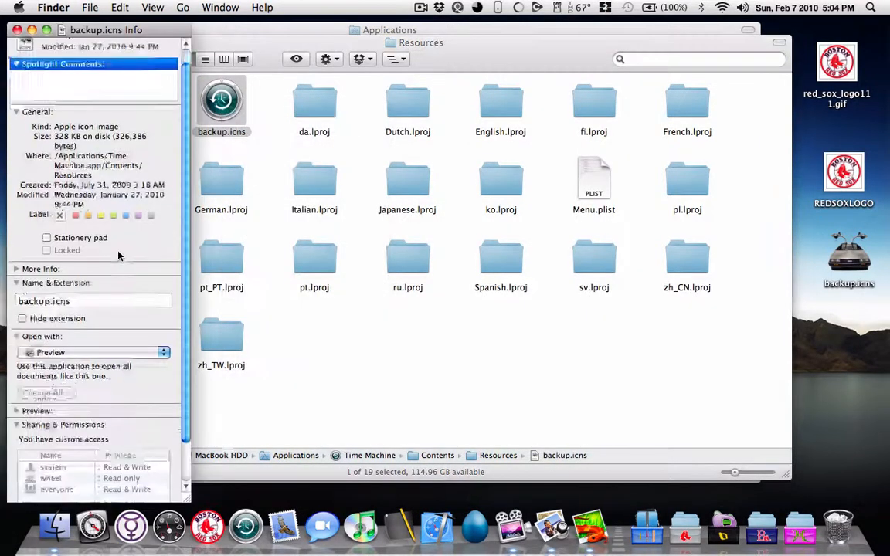
pyautogui.click(163, 491)
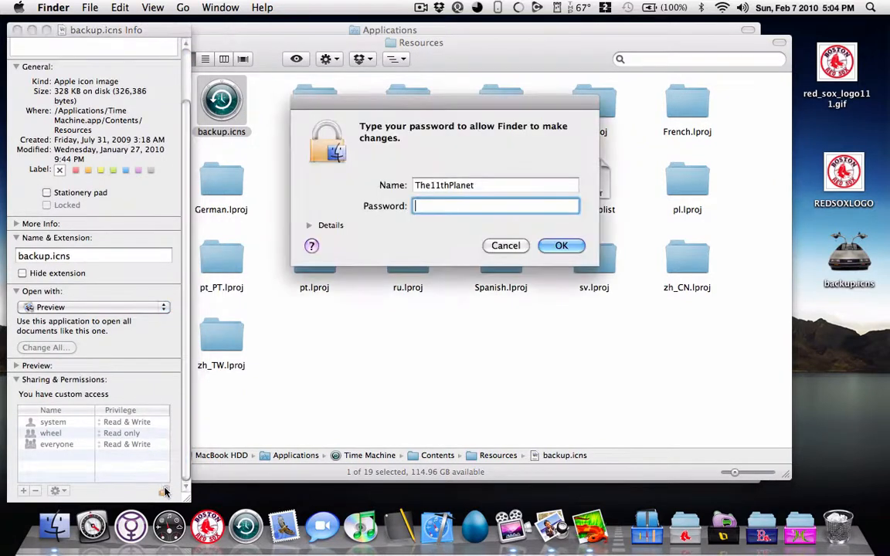
pyautogui.write('********')
pyautogui.press('Return')
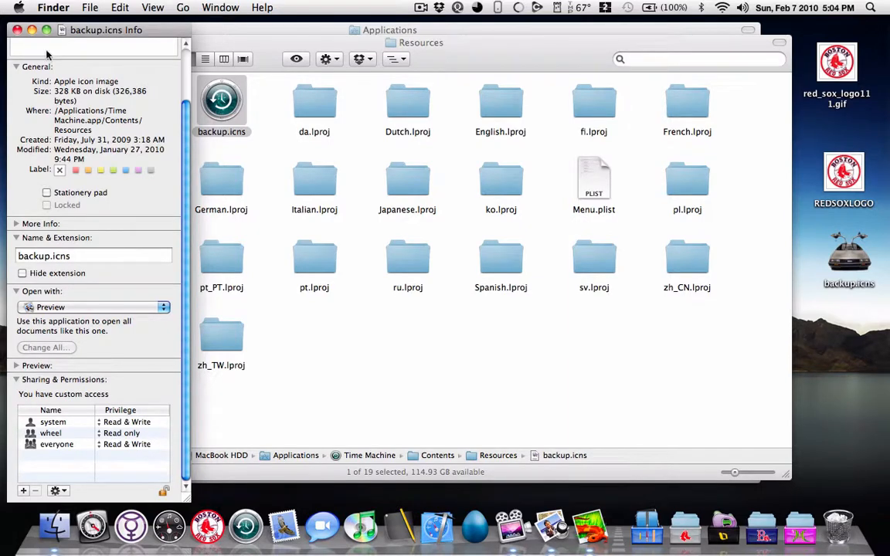
pyautogui.click(17, 31)
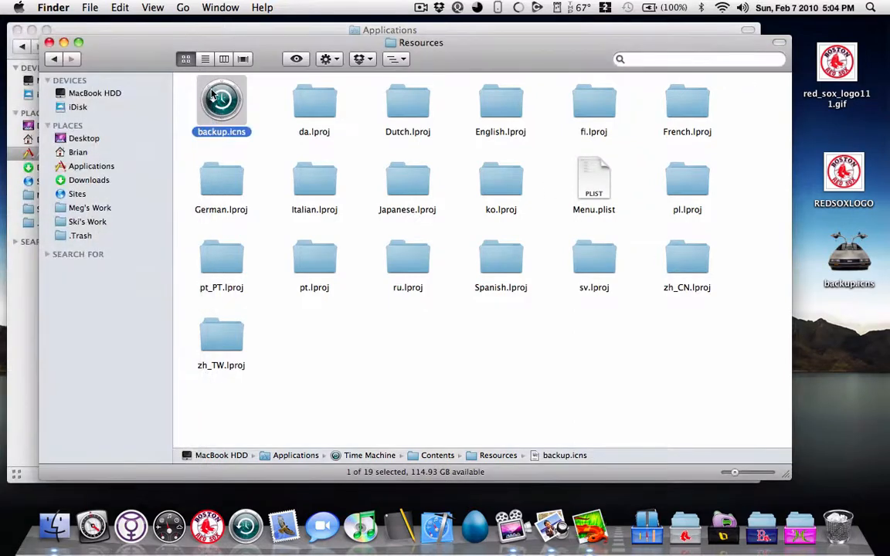
# Step: Rename the original backup.icns in the Resources folder as backupORIGINAL.icns through its file info
pyautogui.press('super+i')
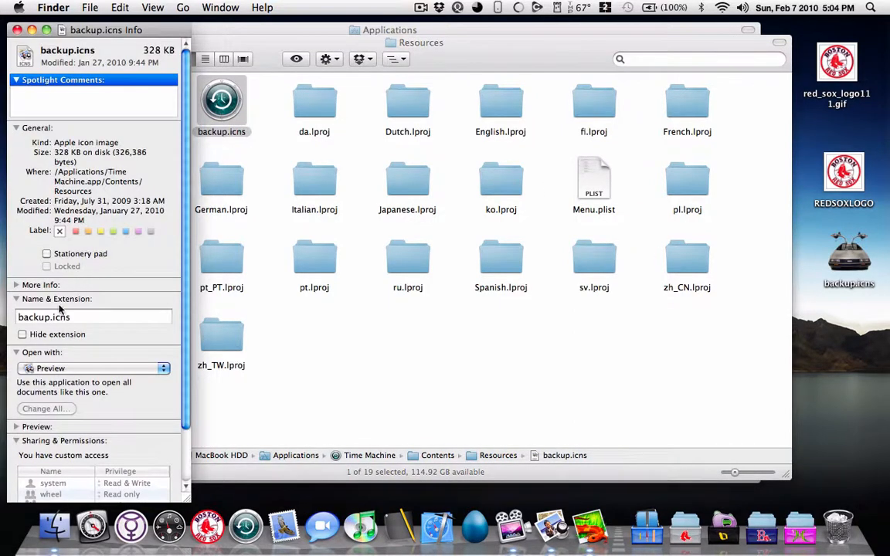
pyautogui.click(49, 317)
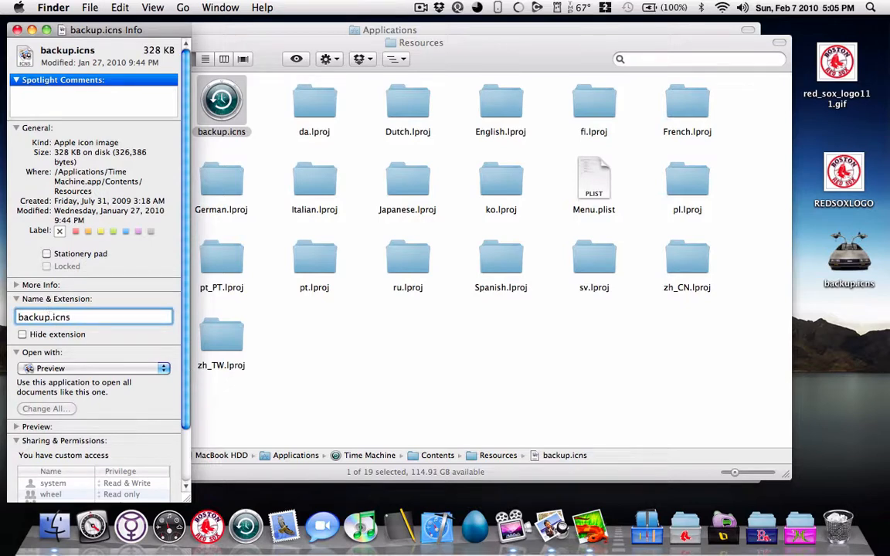
pyautogui.write('ORIGINAL')
pyautogui.press('Return')
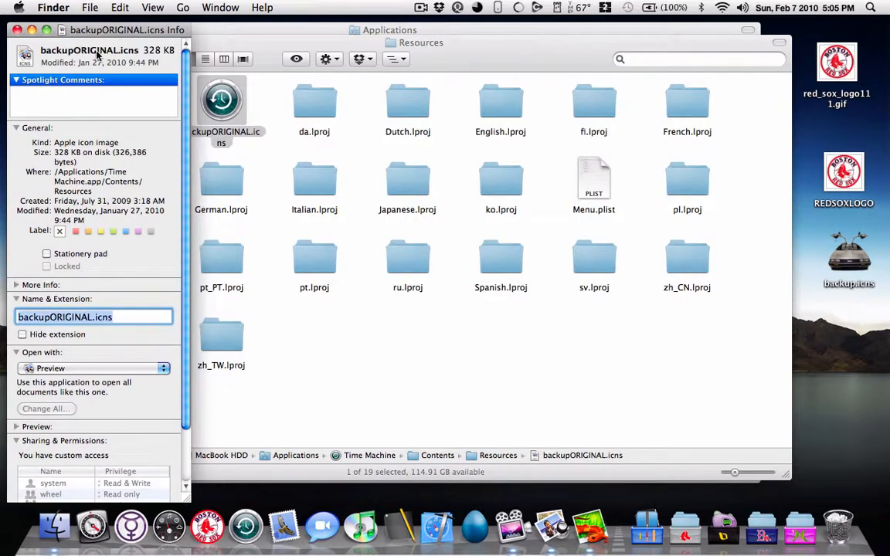
pyautogui.click(17, 29)
pyautogui.click(423, 394)
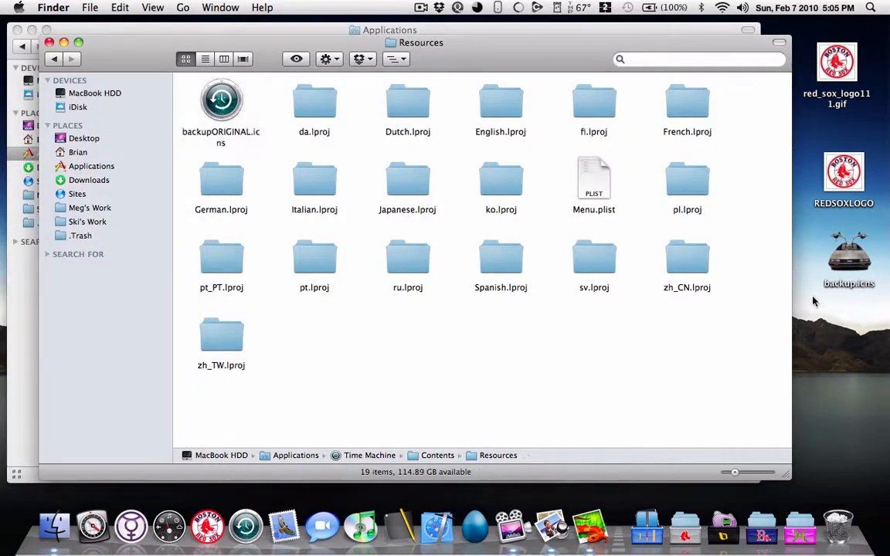
# Step: Move the Delorean backup.icns from the desktop into the Resources folder, arrange the folder by name and close the Finder windows
pyautogui.moveTo(847, 259); pyautogui.dragTo(421, 386)
pyautogui.rightClick(501, 365)
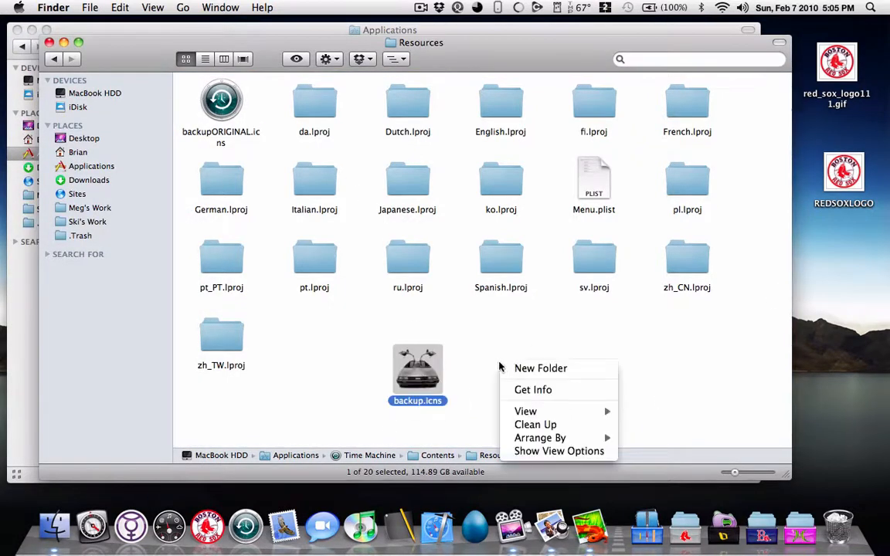
pyautogui.moveTo(543, 439)
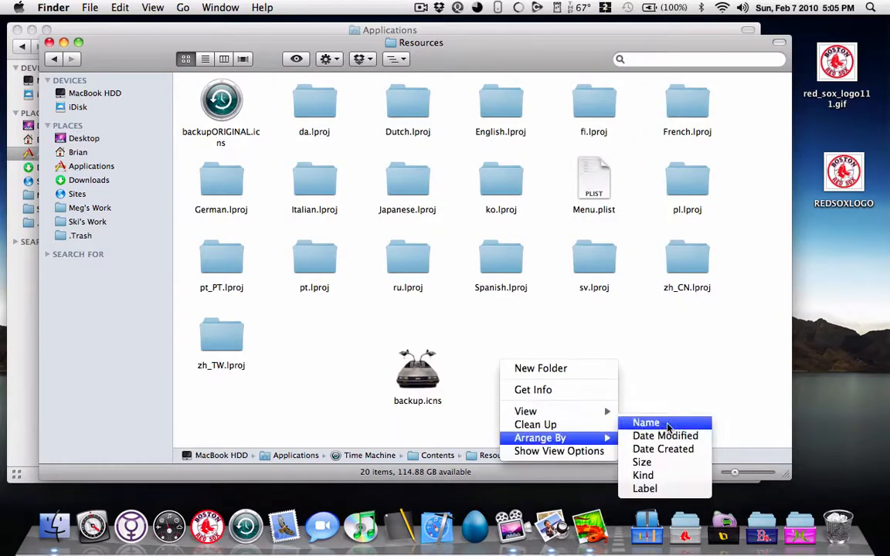
pyautogui.click(645, 421)
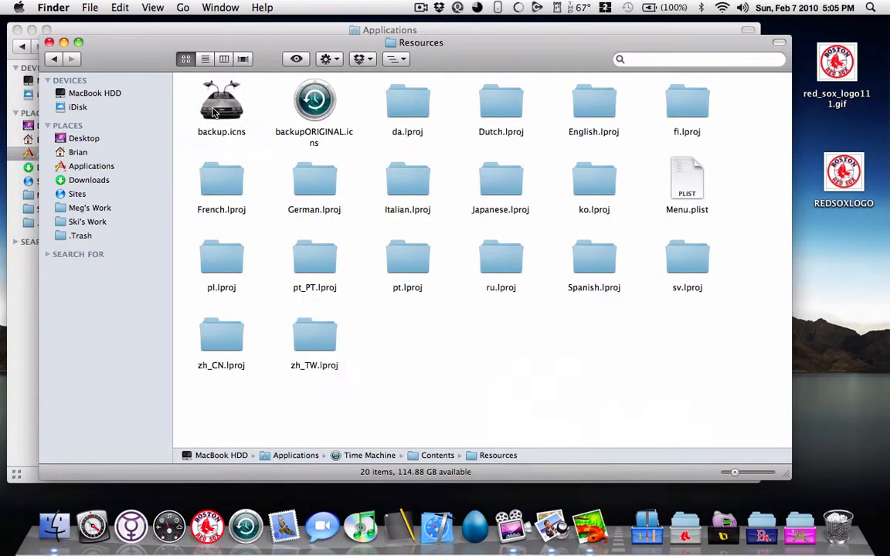
pyautogui.click(49, 43)
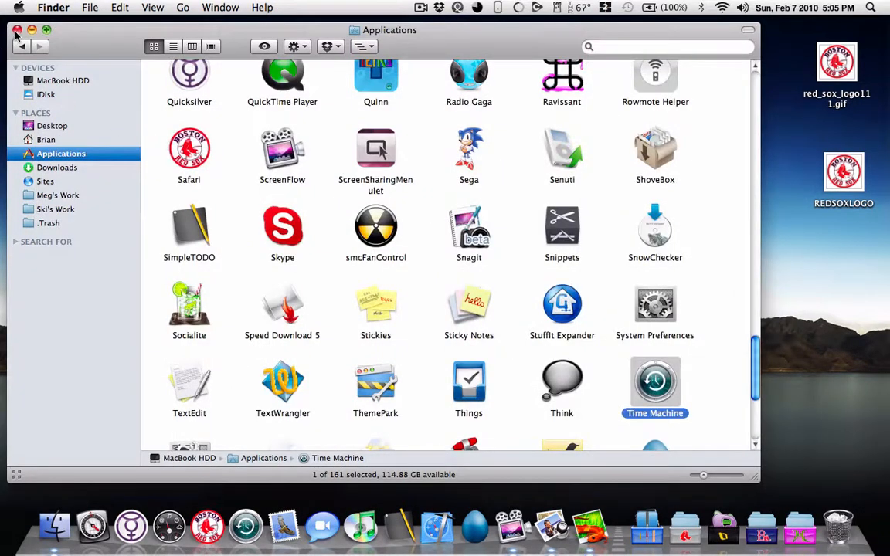
pyautogui.click(17, 29)
# Step: Remove the old Time Machine icon from the Dock and add Time Machine again from the Applications folder
pyautogui.moveTo(245, 525); pyautogui.dragTo(247, 417)
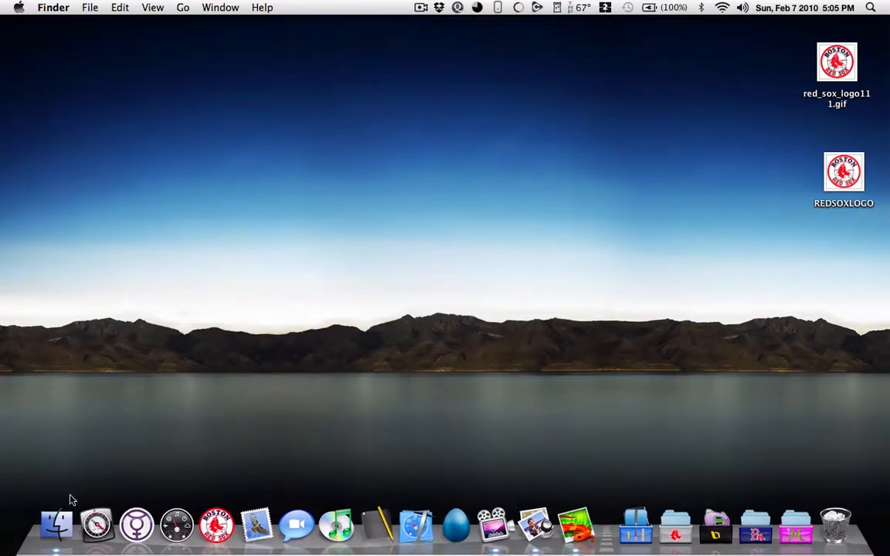
pyautogui.click(56, 523)
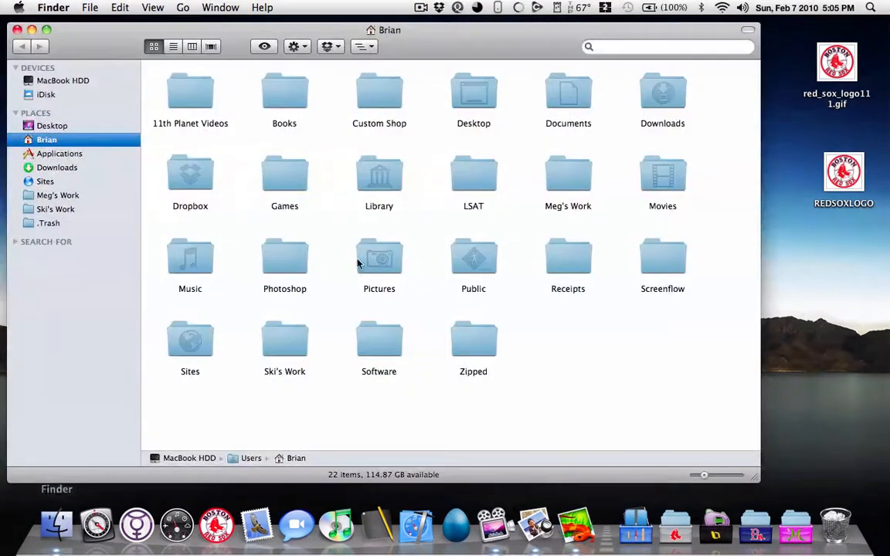
pyautogui.click(88, 155)
pyautogui.moveTo(655, 379); pyautogui.dragTo(244, 538)
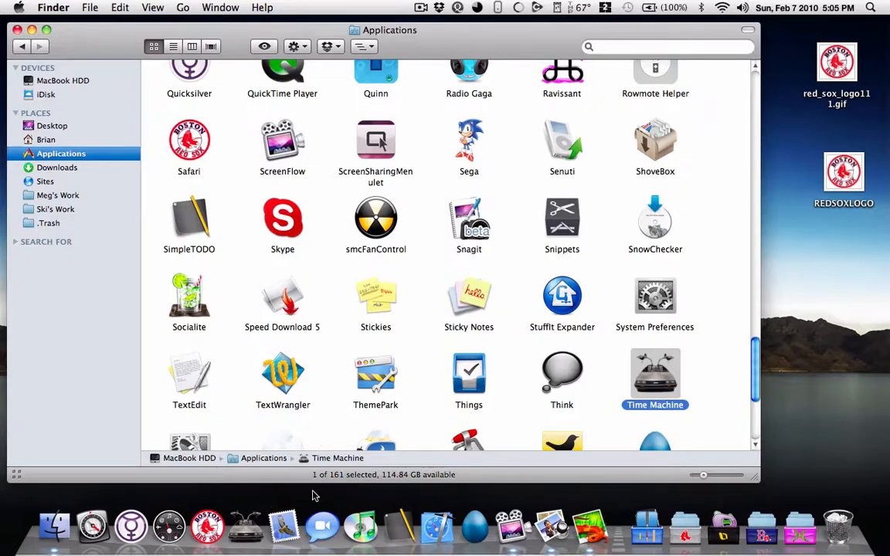
pyautogui.click(703, 378)
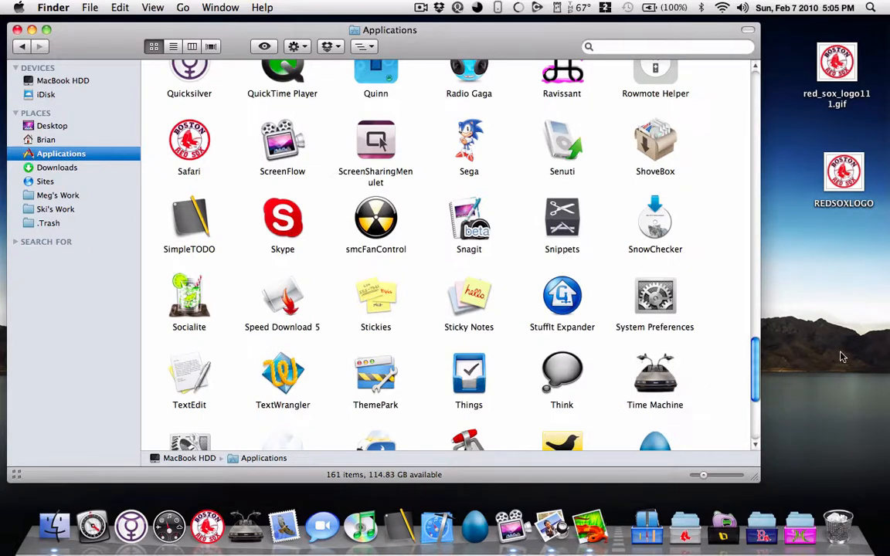
pyautogui.click(16, 30)
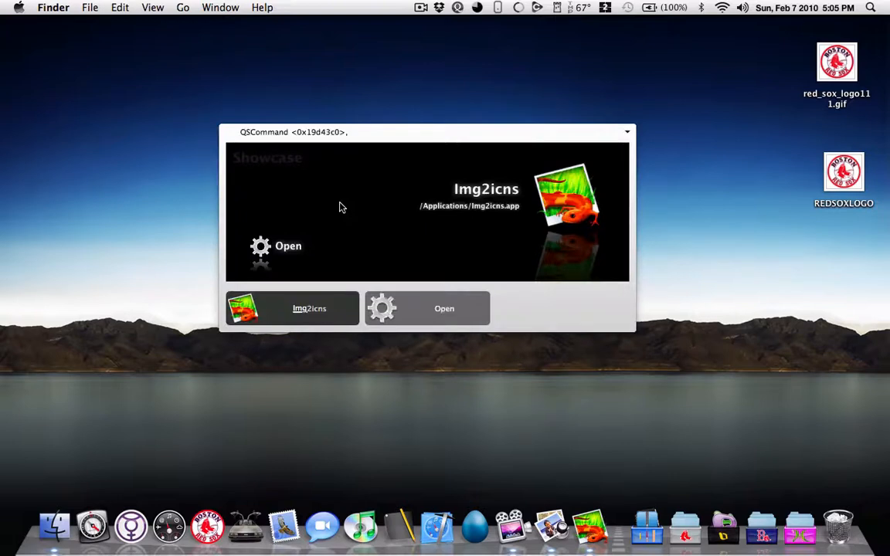
# Step: Switch to Disk Utility and start repairing disk permissions on the MacBook HDD volume
pyautogui.write('disk')
pyautogui.press('Return')
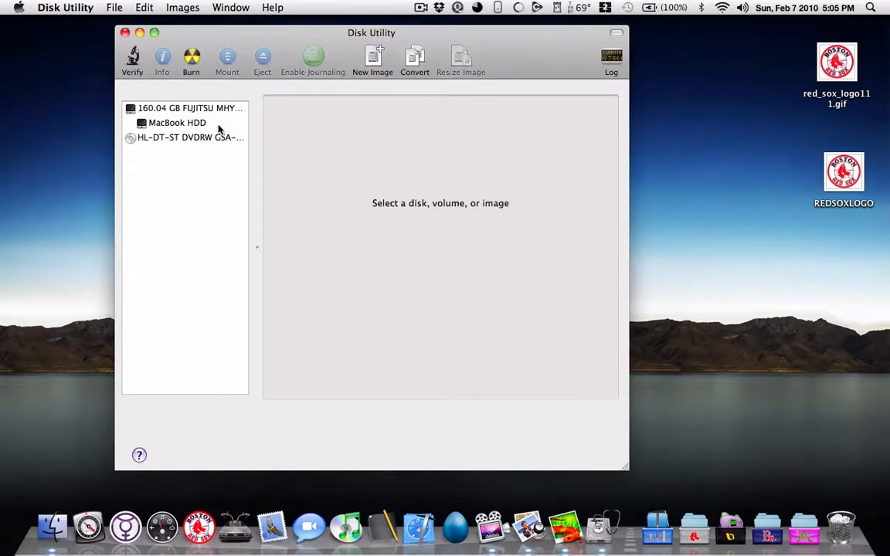
pyautogui.click(204, 126)
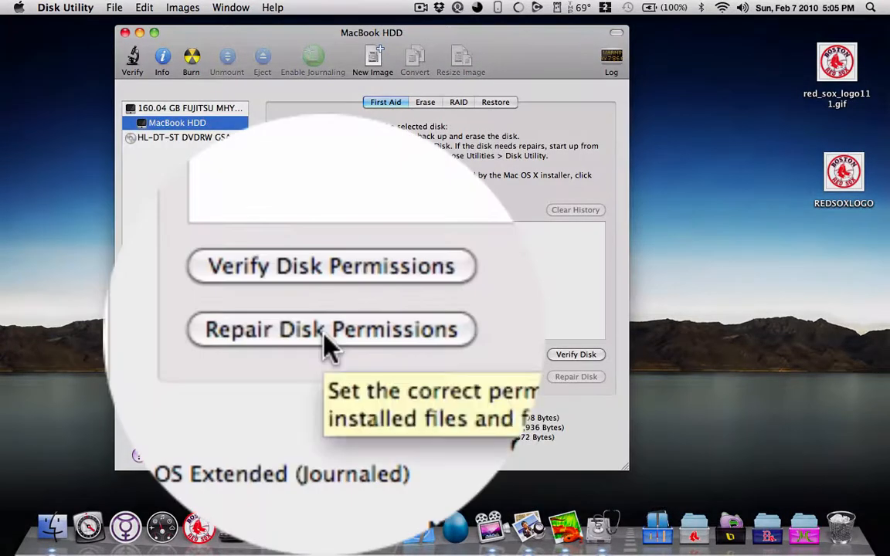
pyautogui.click(325, 334)
pyautogui.click(329, 340)
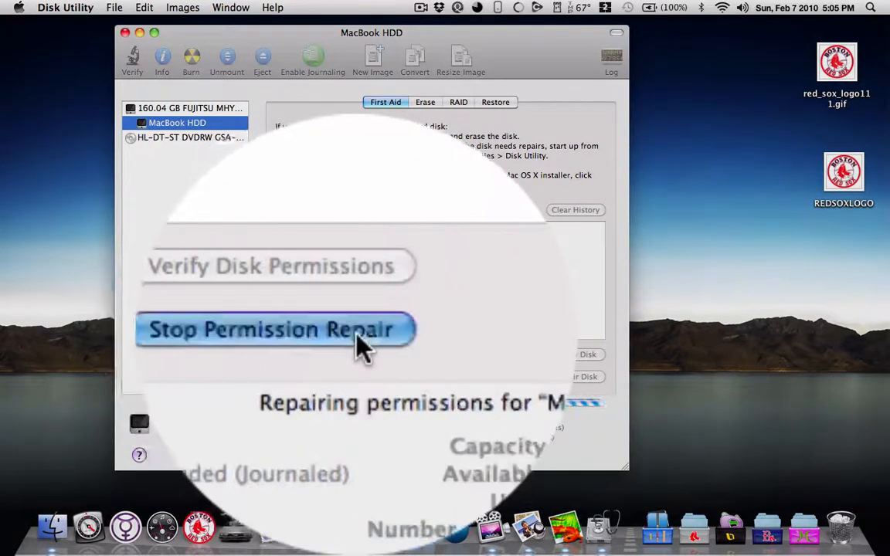